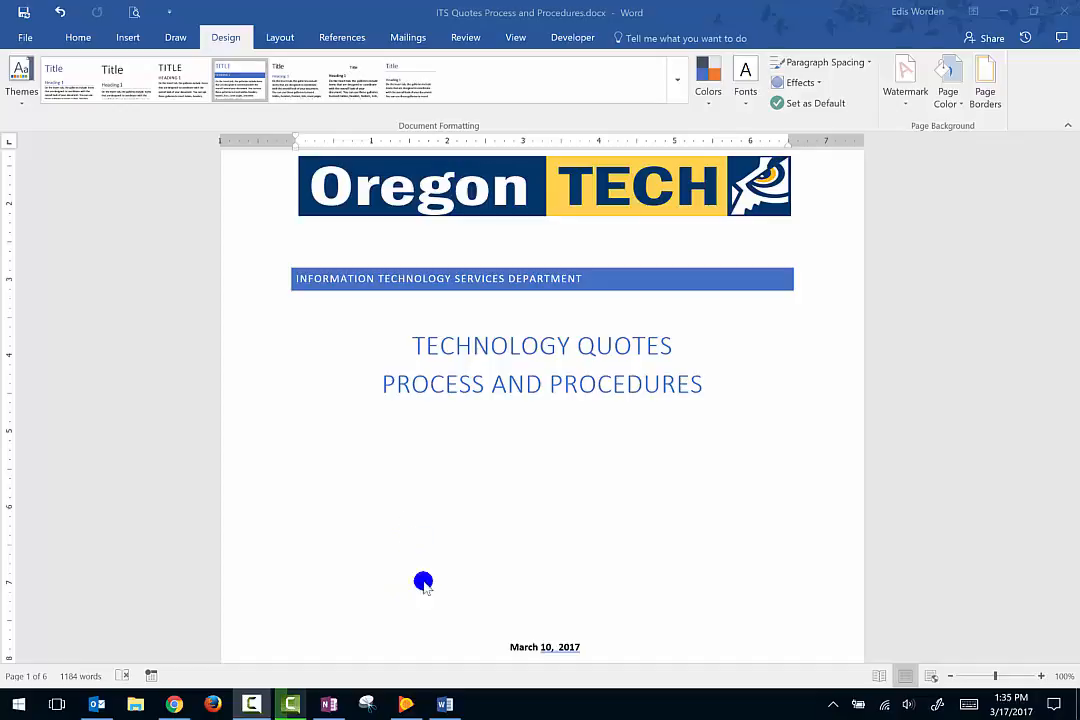
Add the sentence "Thank you and if you have any further questions please feel free to contact me." between the cover page title and date.
click(433, 508)
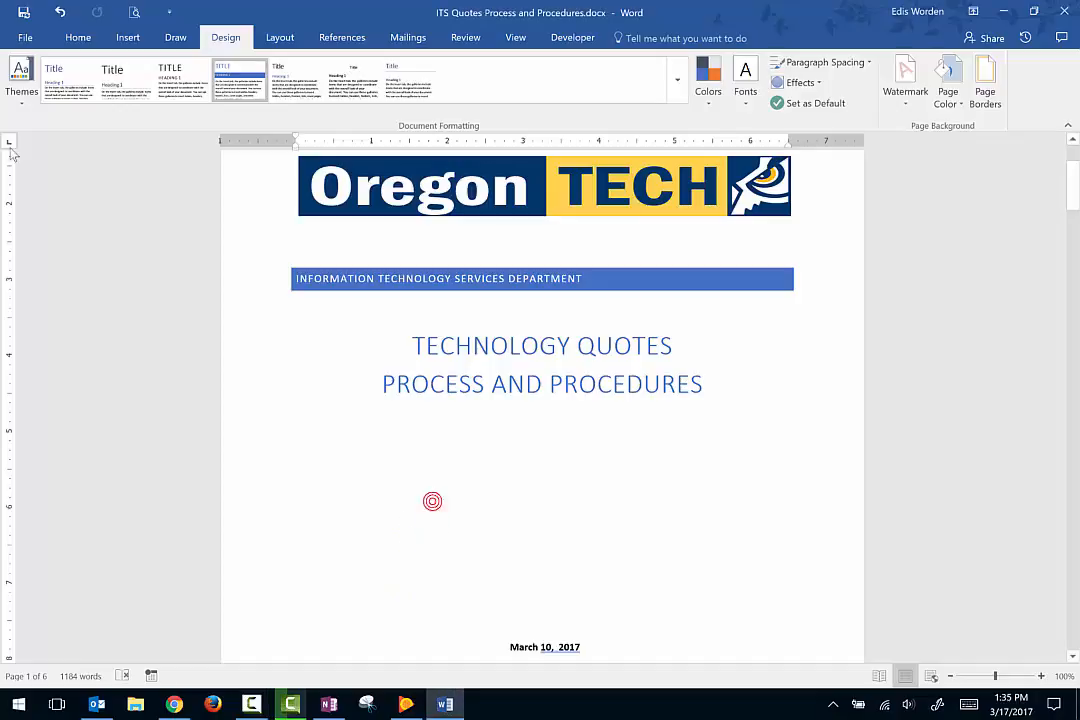
scroll(436, 404, down, 1)
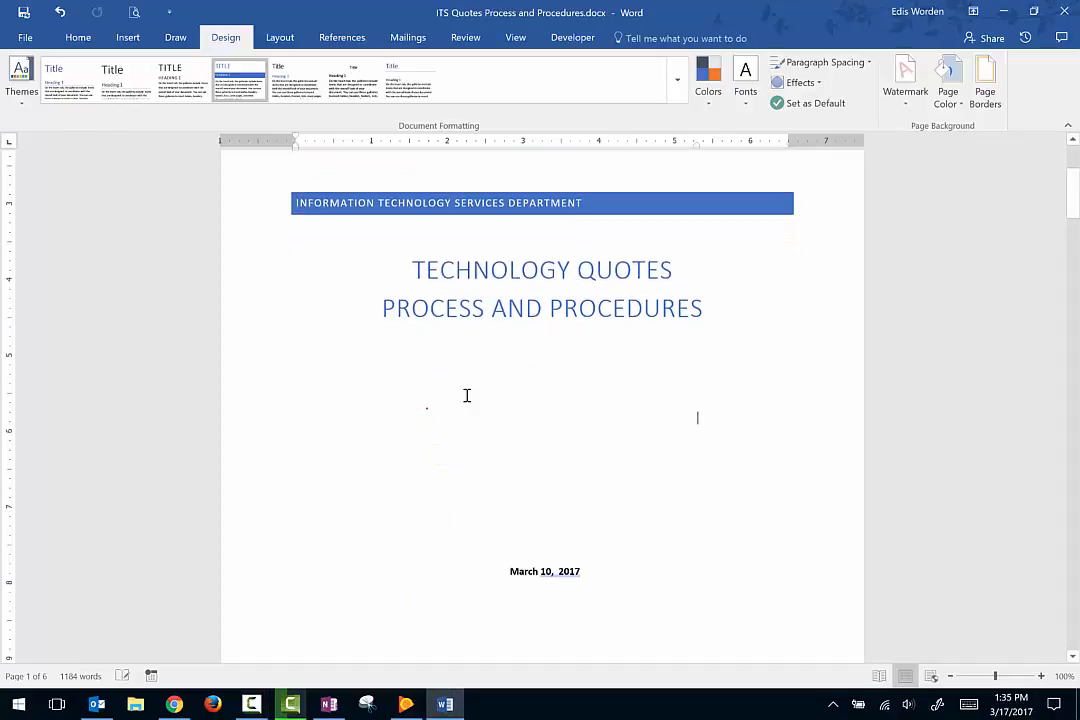
text(Thank you)
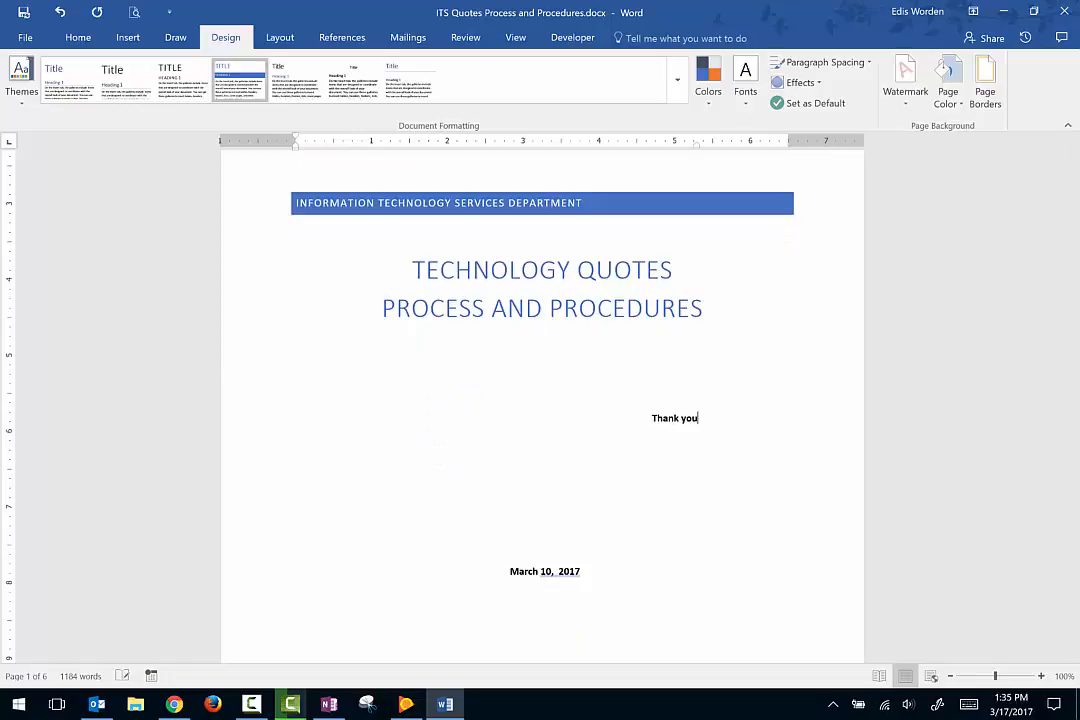
text( and if you have )
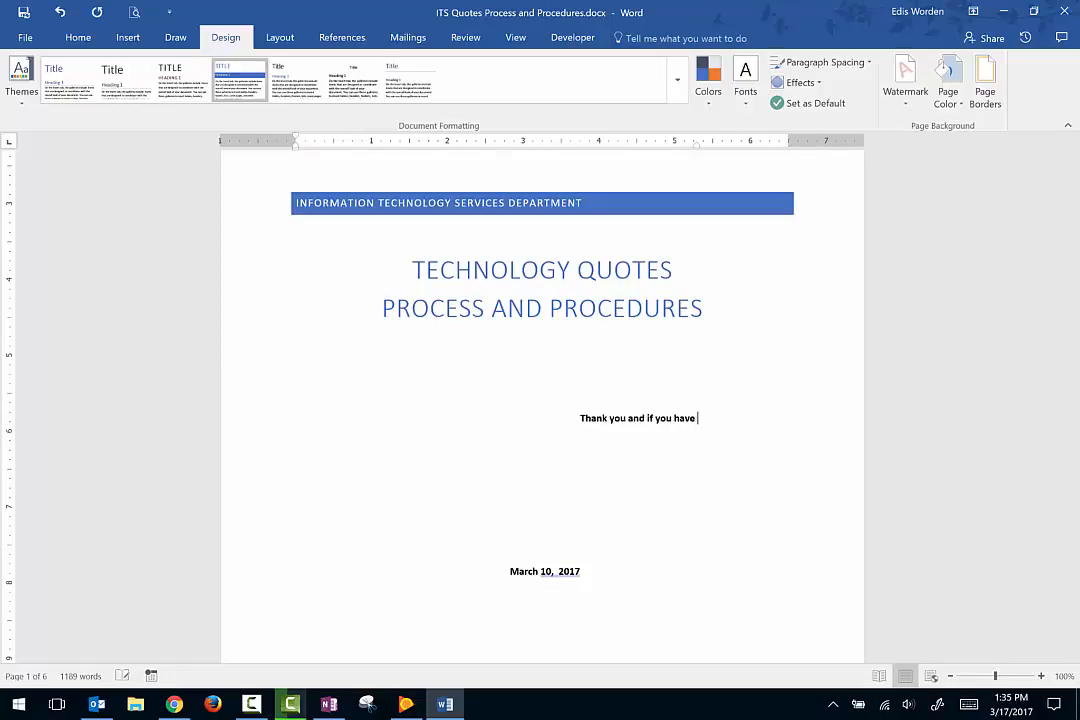
text(any further questions ples)
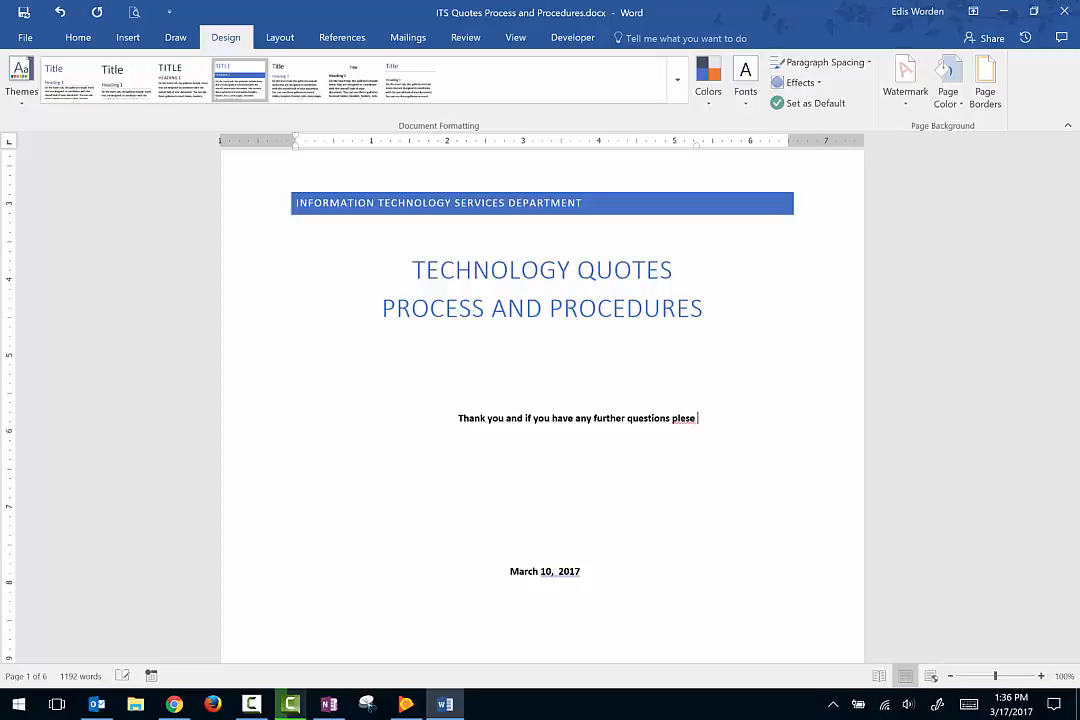
key(BackSpace)
text(ase fee)
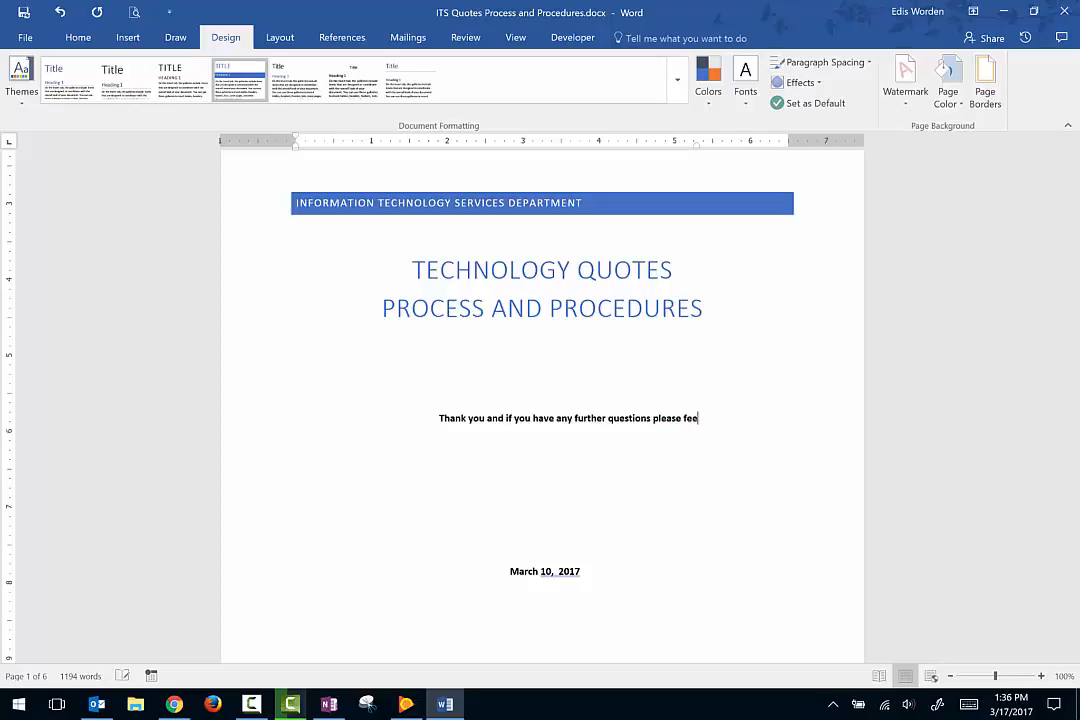
text(l free to con)
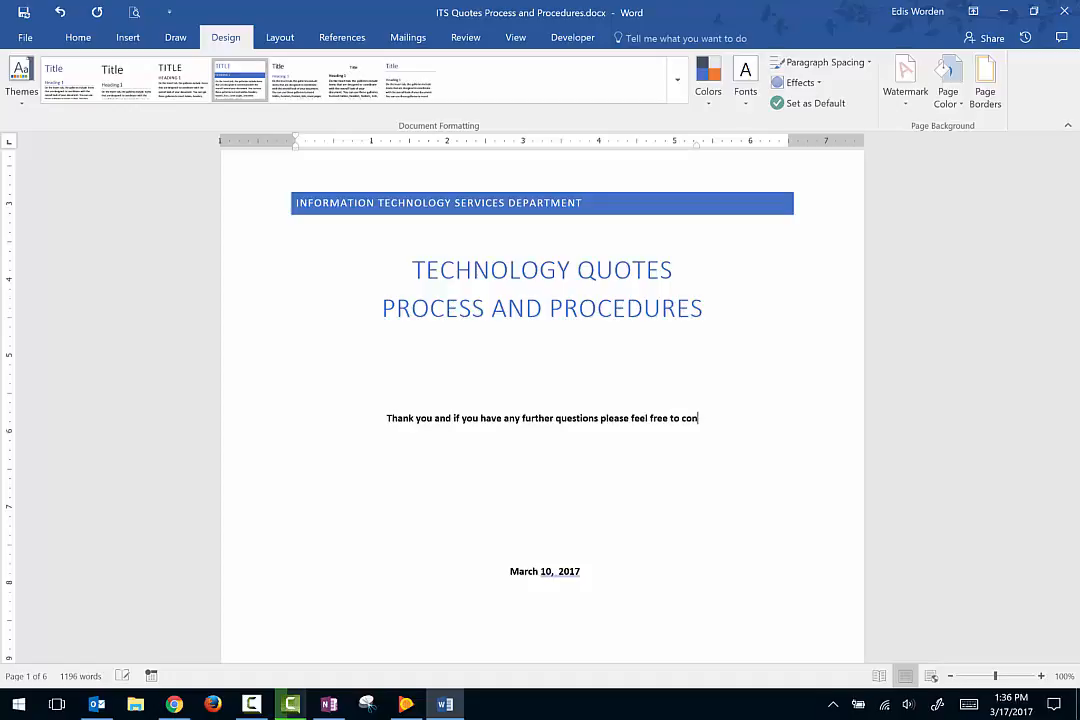
text(tact me.)
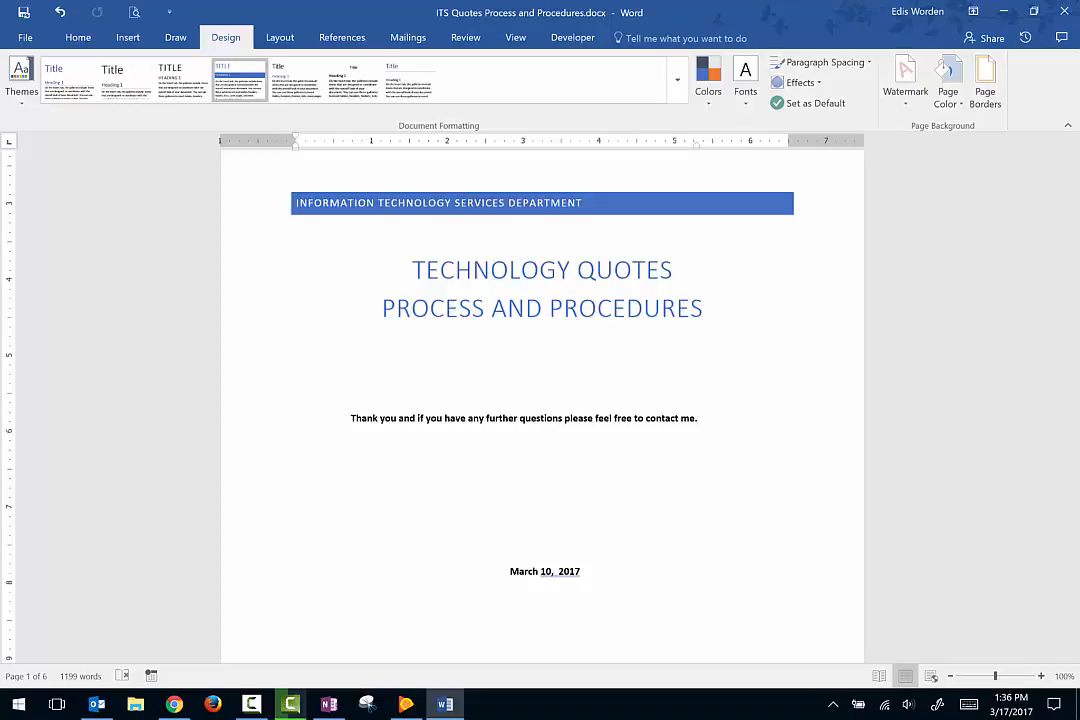
Delete the thank-you sentence from the cover page.
drag(330, 417, 740, 417)
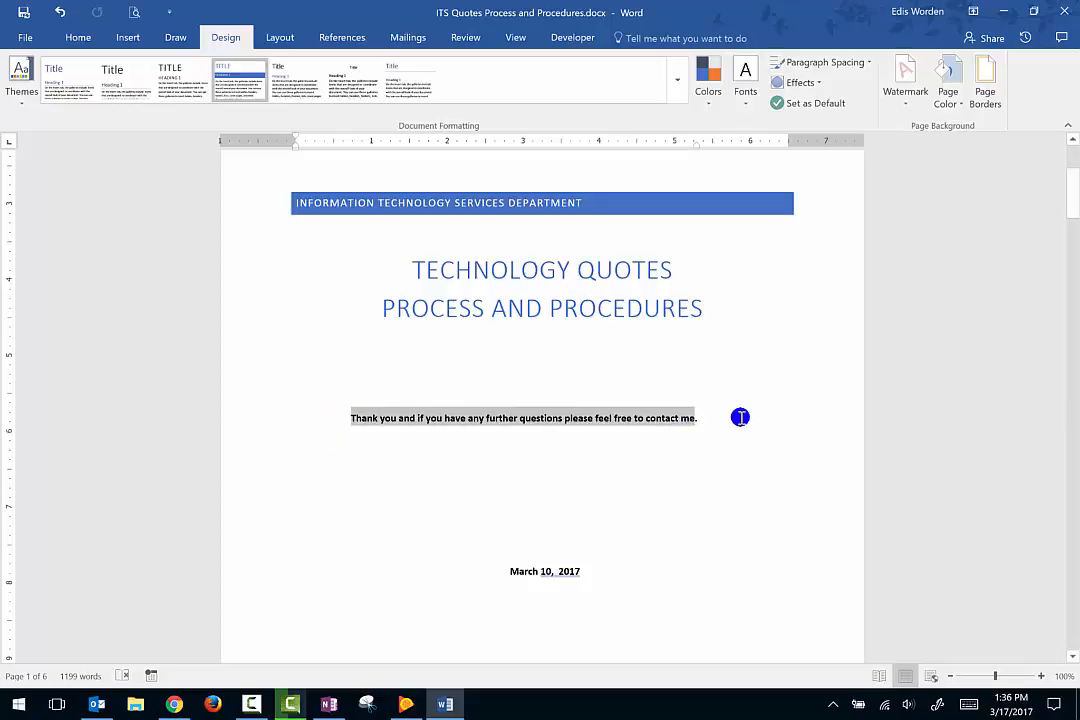
key(Delete)
key(Delete)
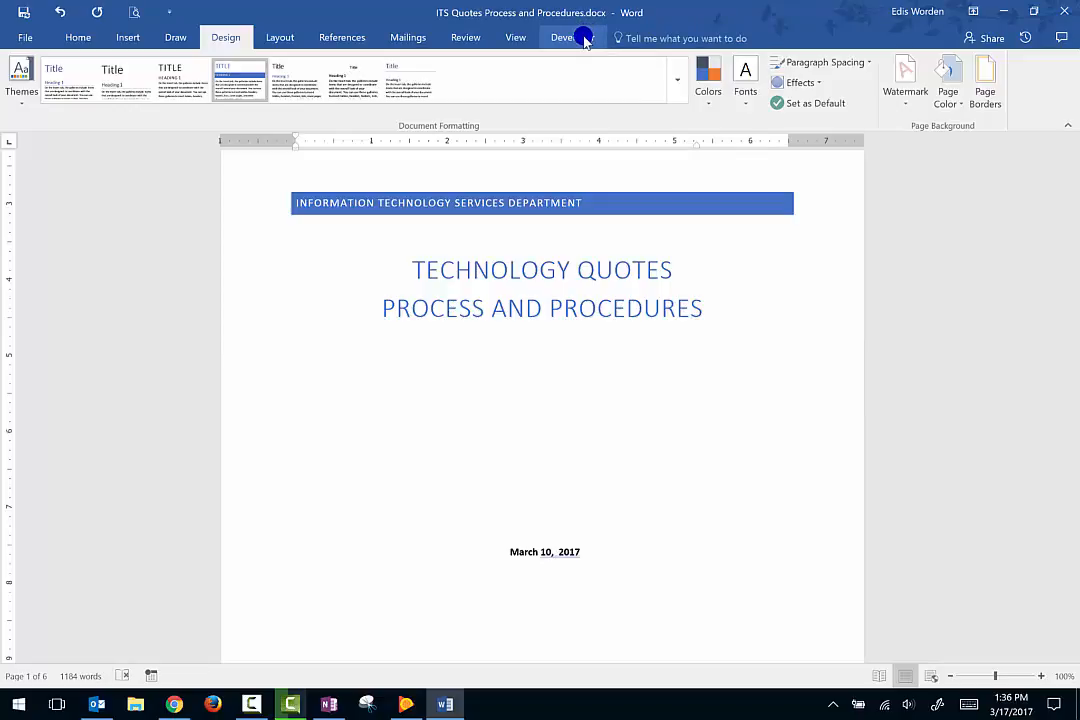
Check in the ribbon customization options that the Developer tab is enabled among the main tabs.
click(15, 37)
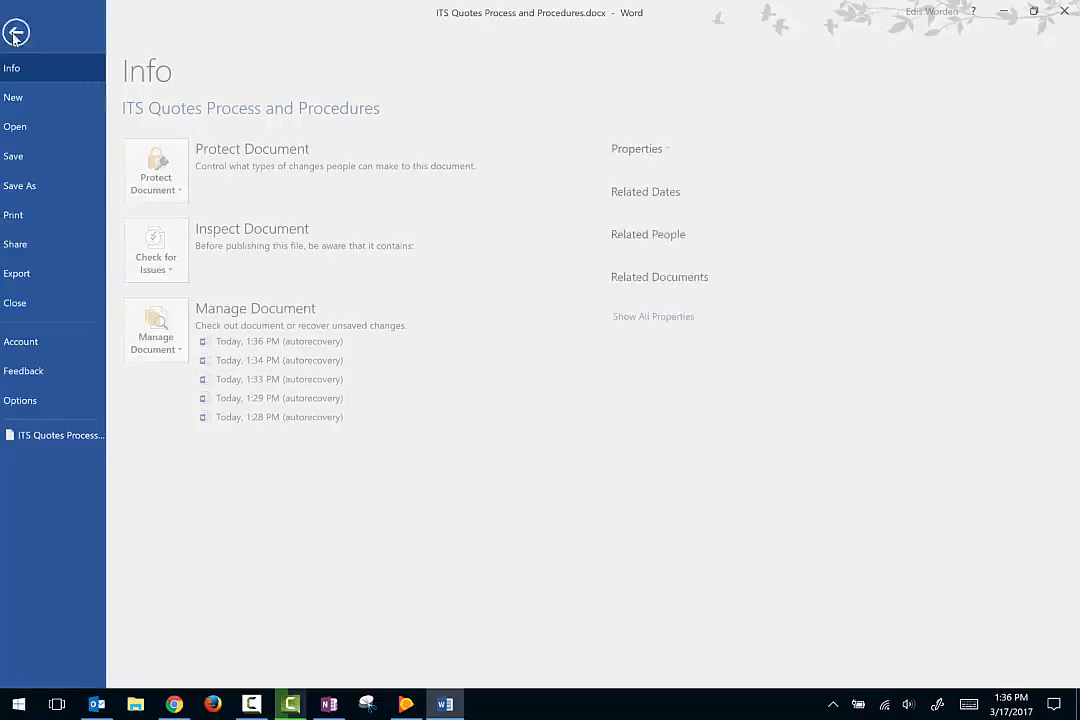
click(40, 403)
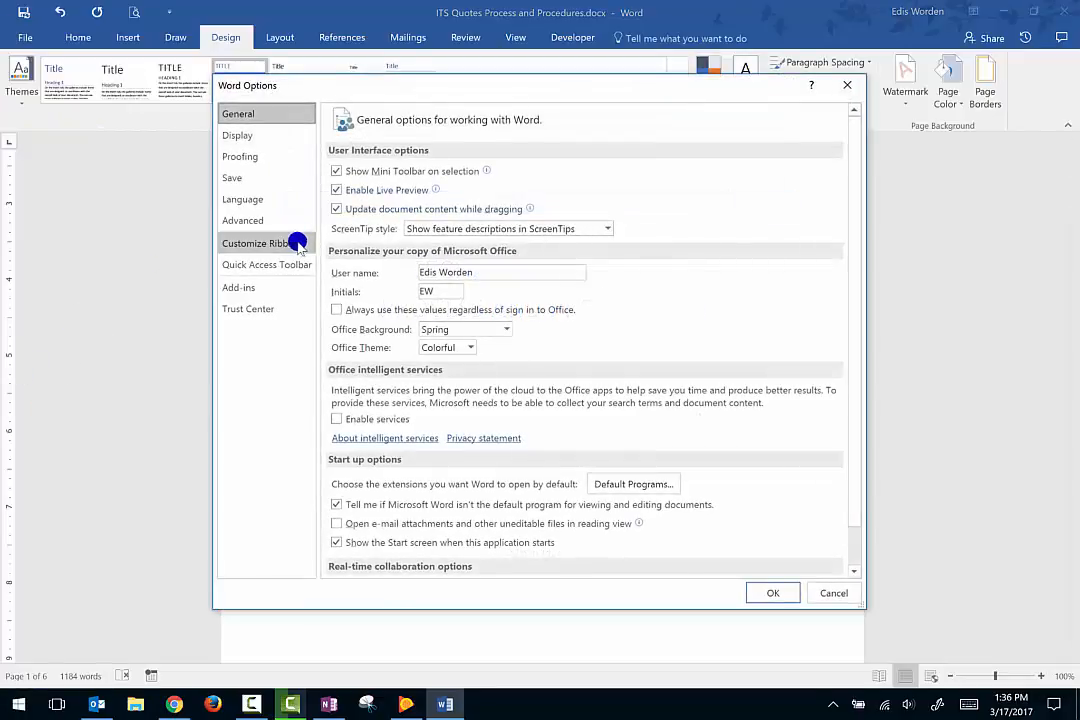
click(297, 244)
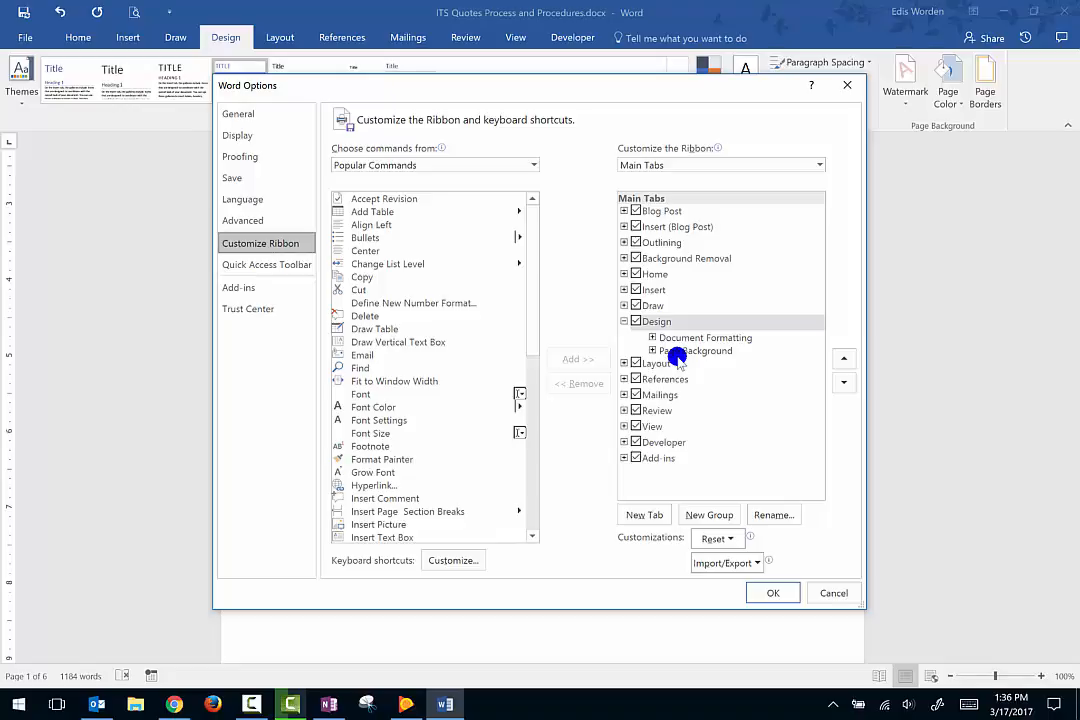
click(768, 593)
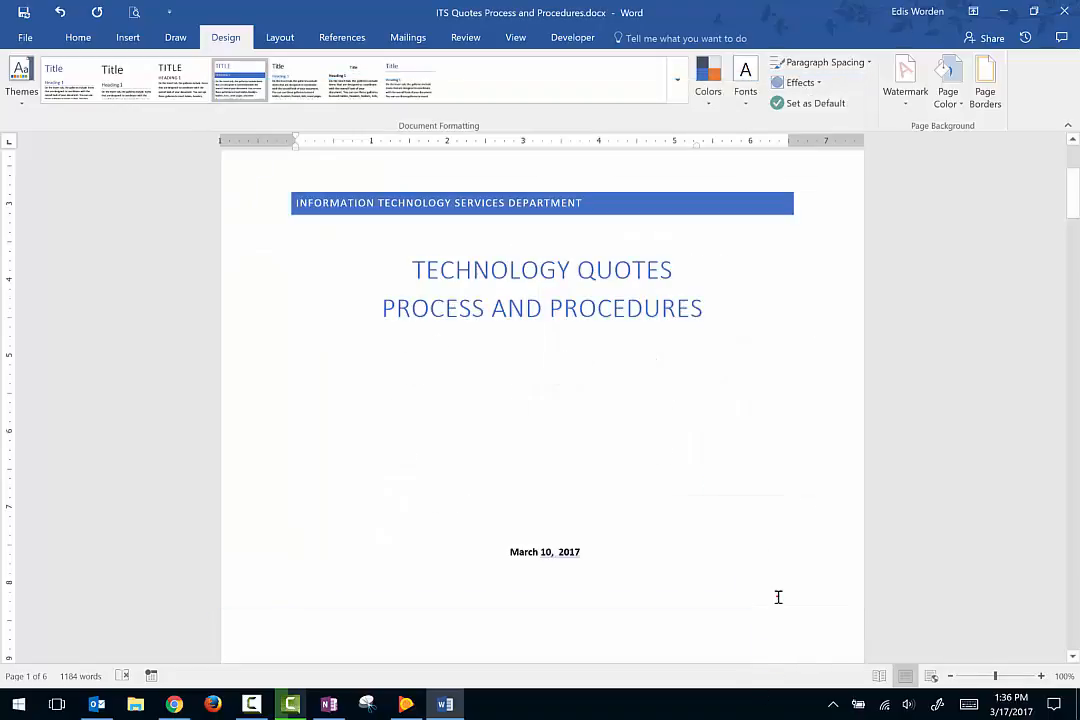
Set up a new macro recording named Recordings.
click(578, 40)
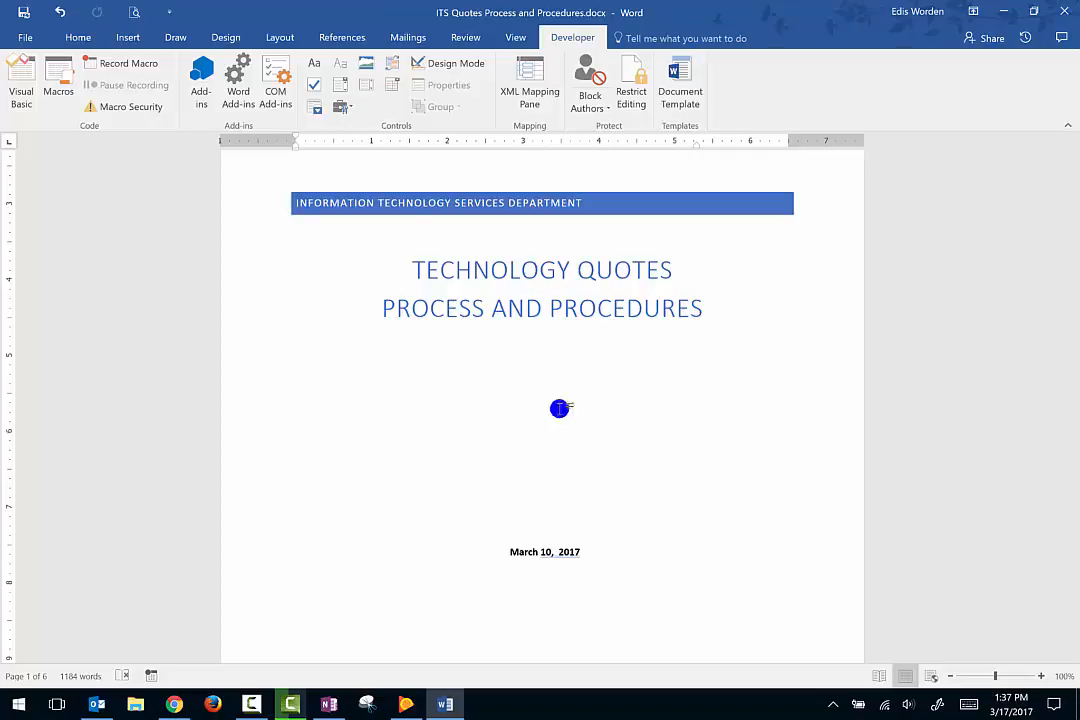
click(97, 63)
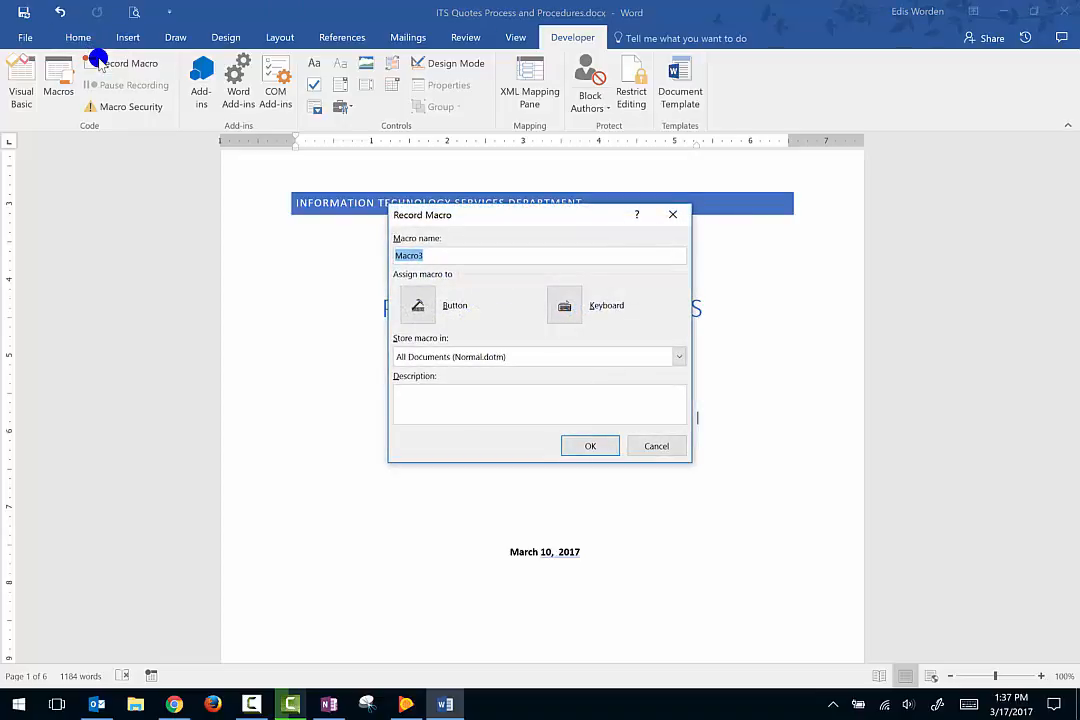
text(Rec)
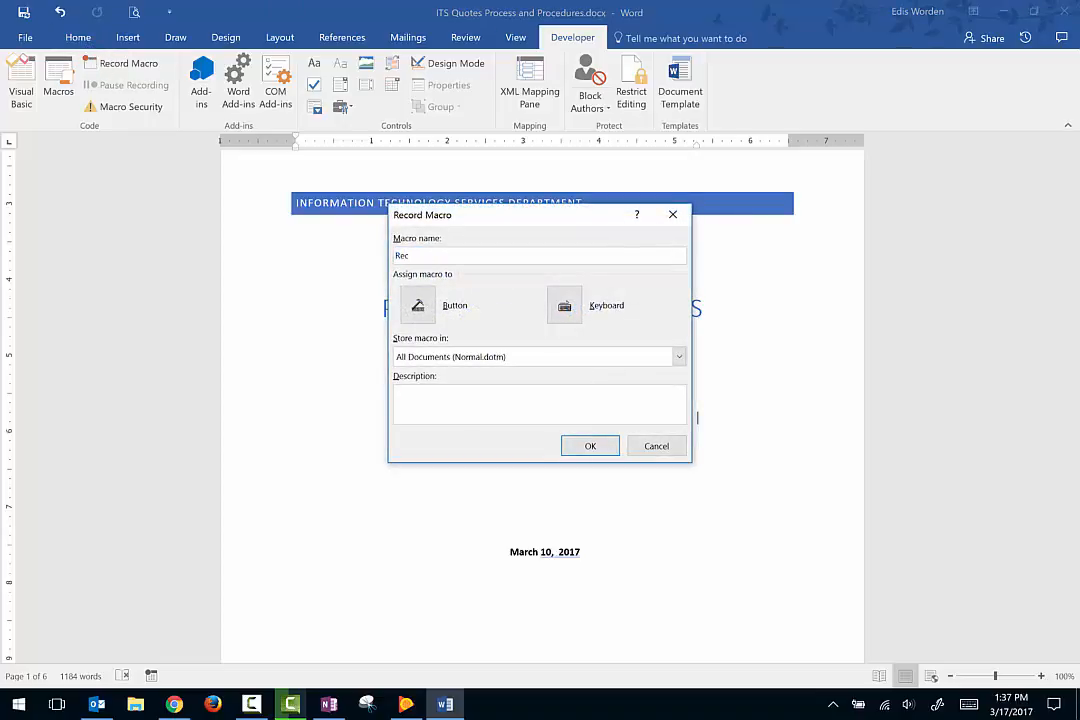
text(ordings)
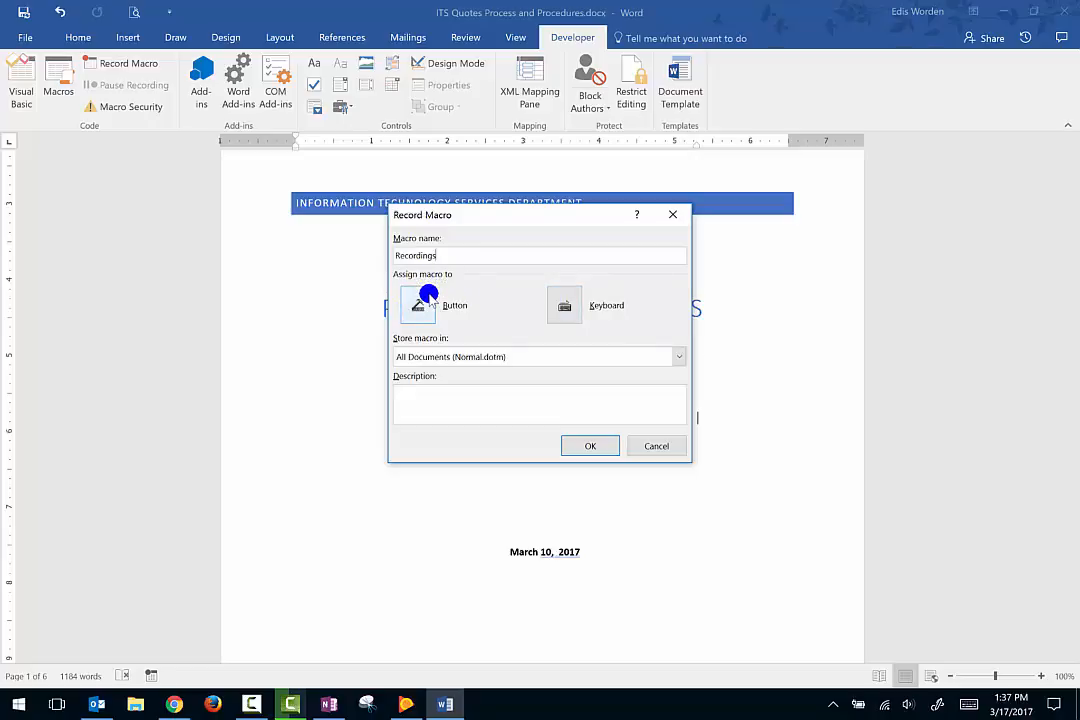
Assign the keyboard shortcut Alt+Ctrl+0 to the Recordings macro and begin recording.
click(568, 310)
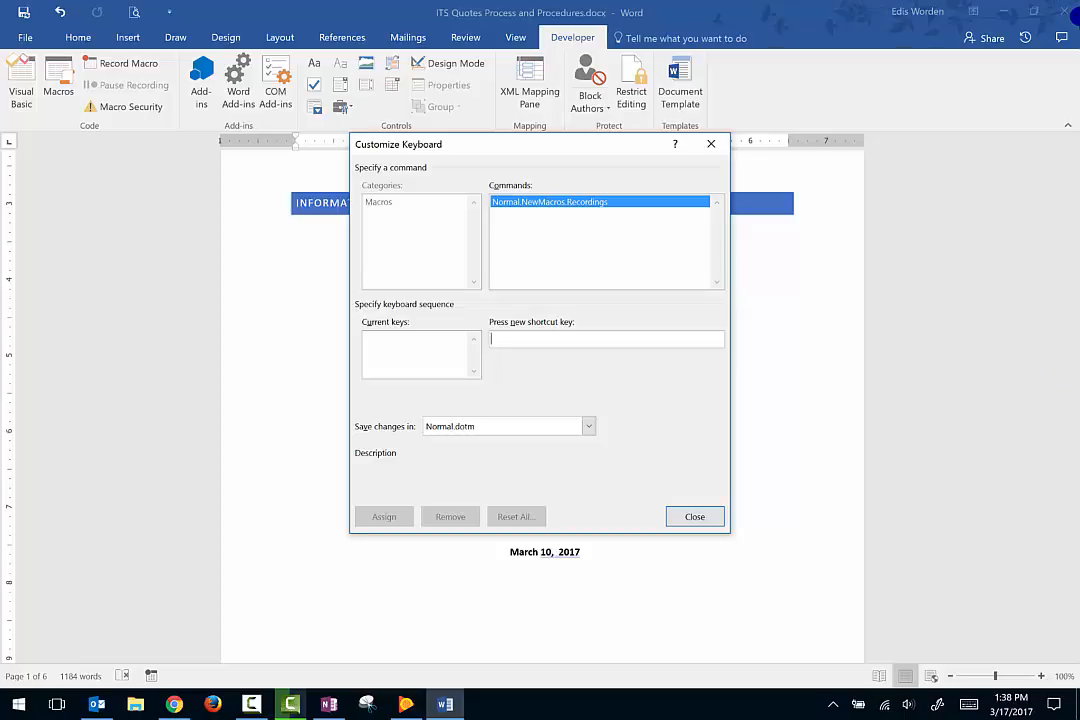
key(ctrl+alt+0)
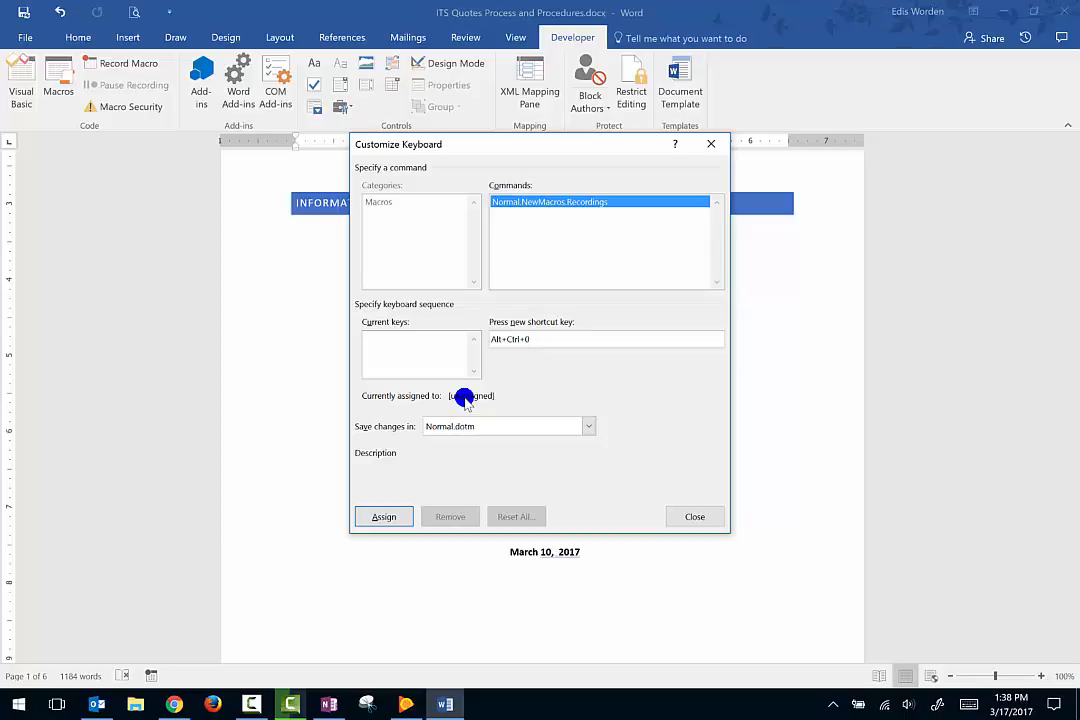
click(391, 516)
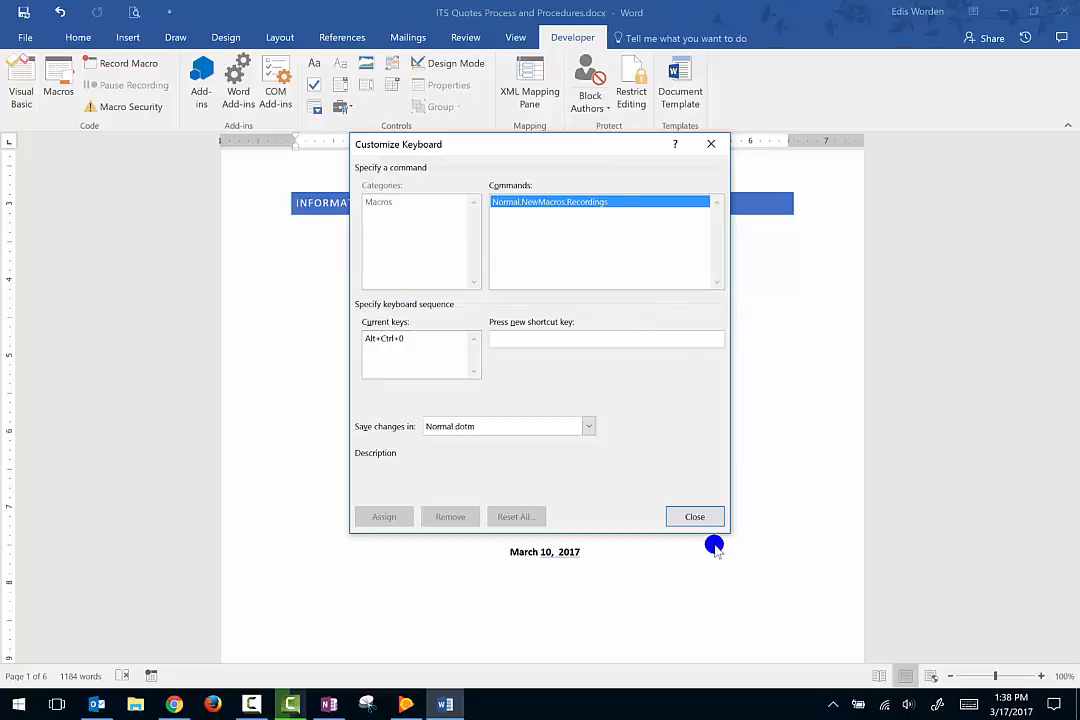
click(695, 517)
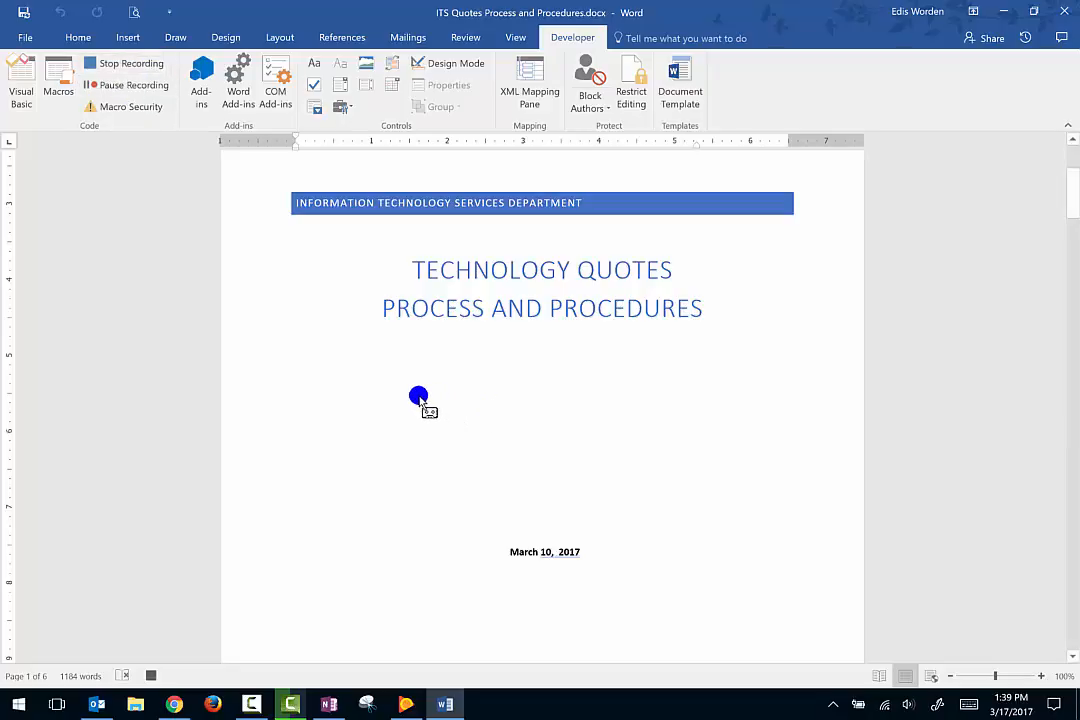
Enter "So if you have any further questions, comments or suggestions, please feel free to call me at:" with the phone extension, and stop recording the macro.
text(So)
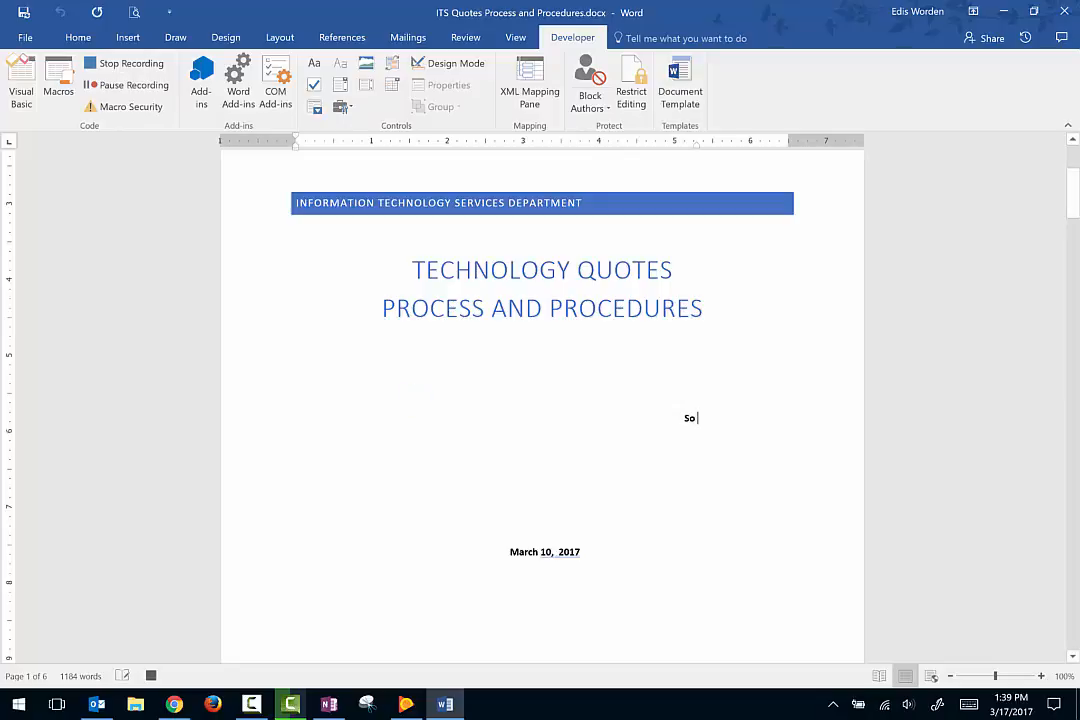
text( if you have an)
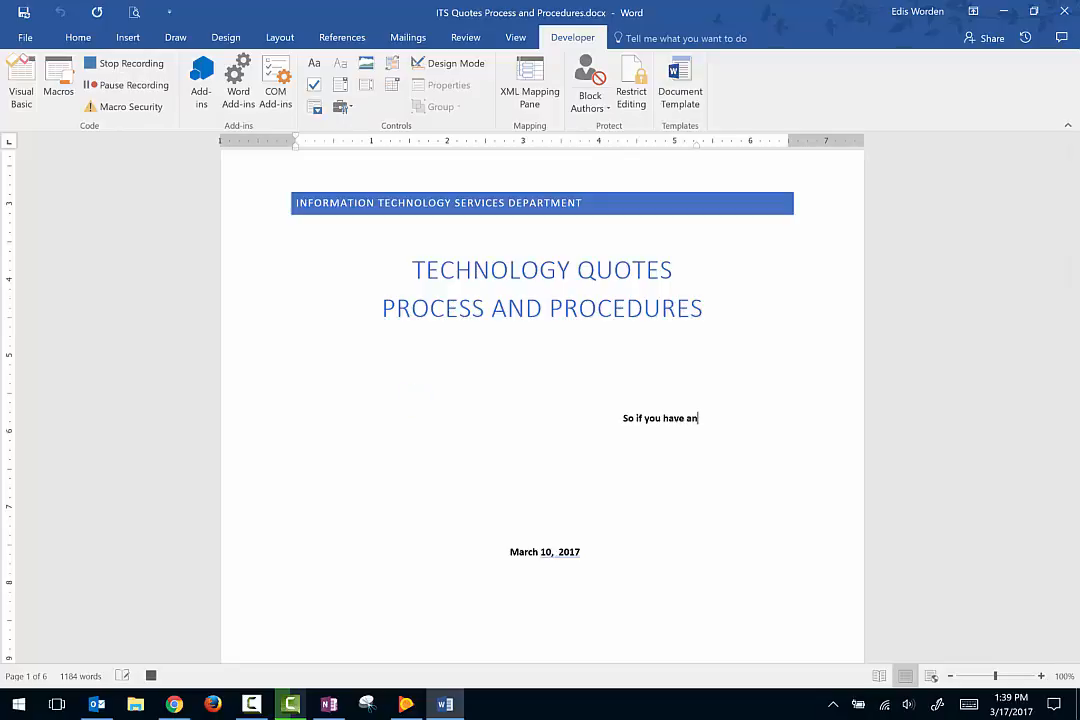
text(y further ques)
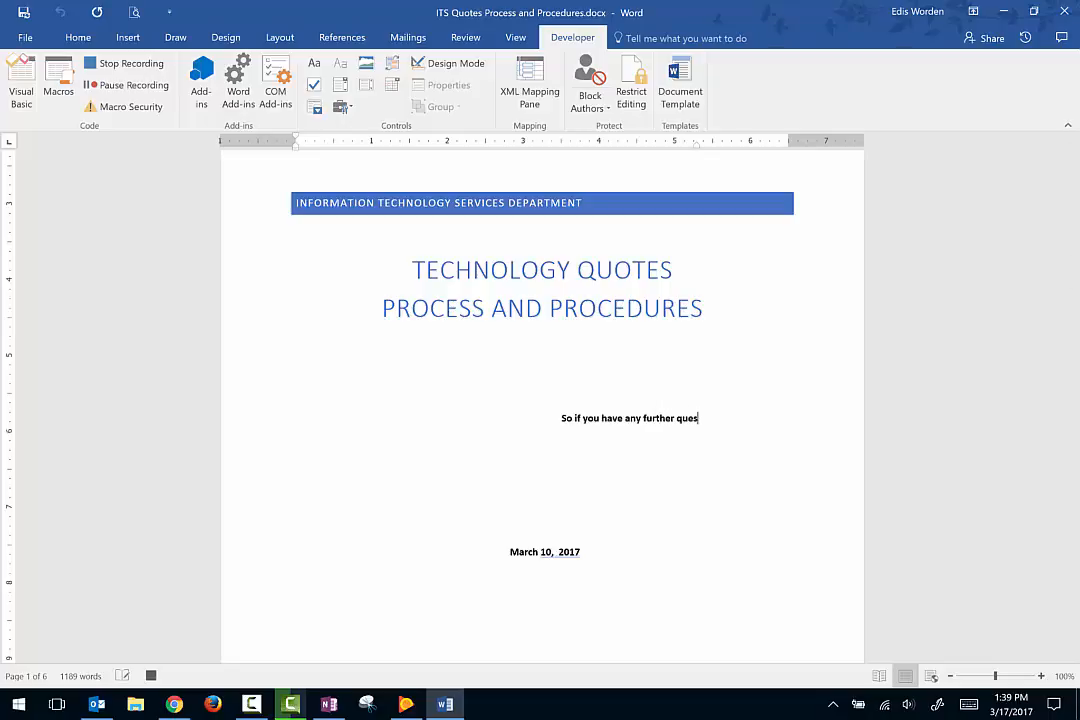
text(tions, comment)
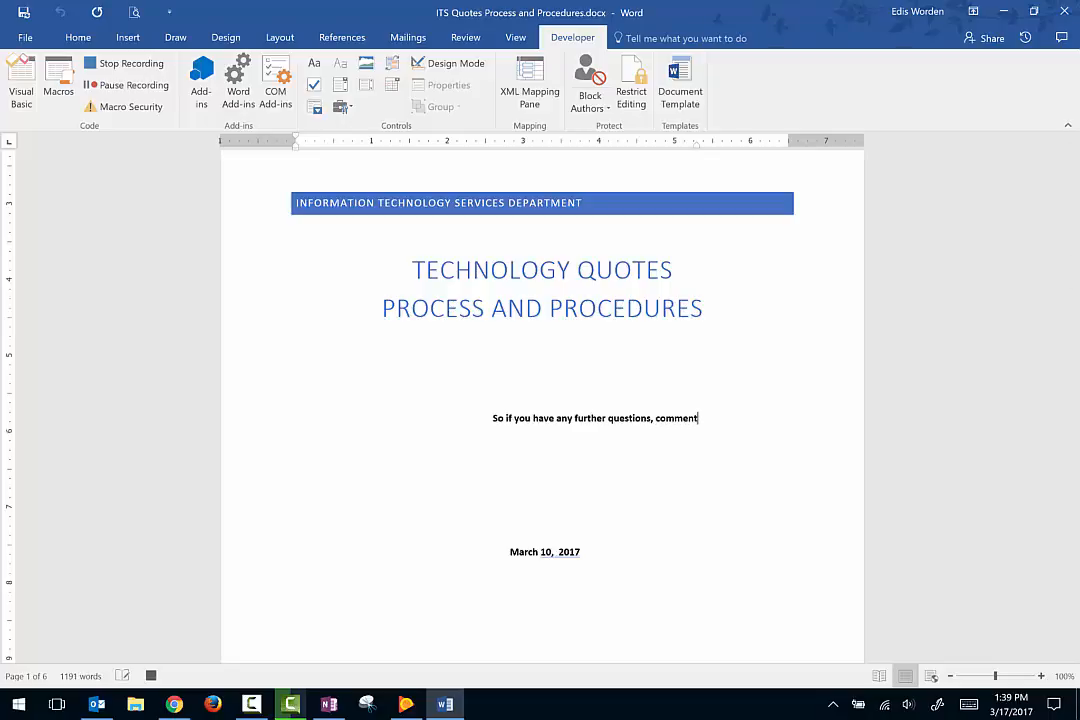
text(s or suggestio)
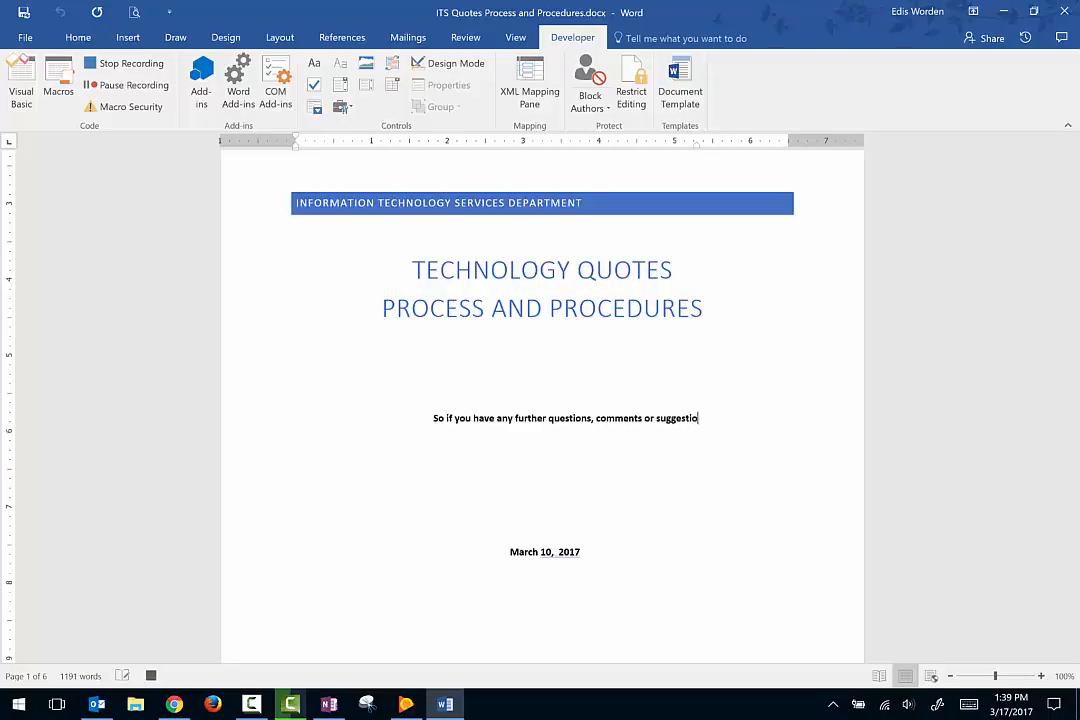
text(ns, please fe)
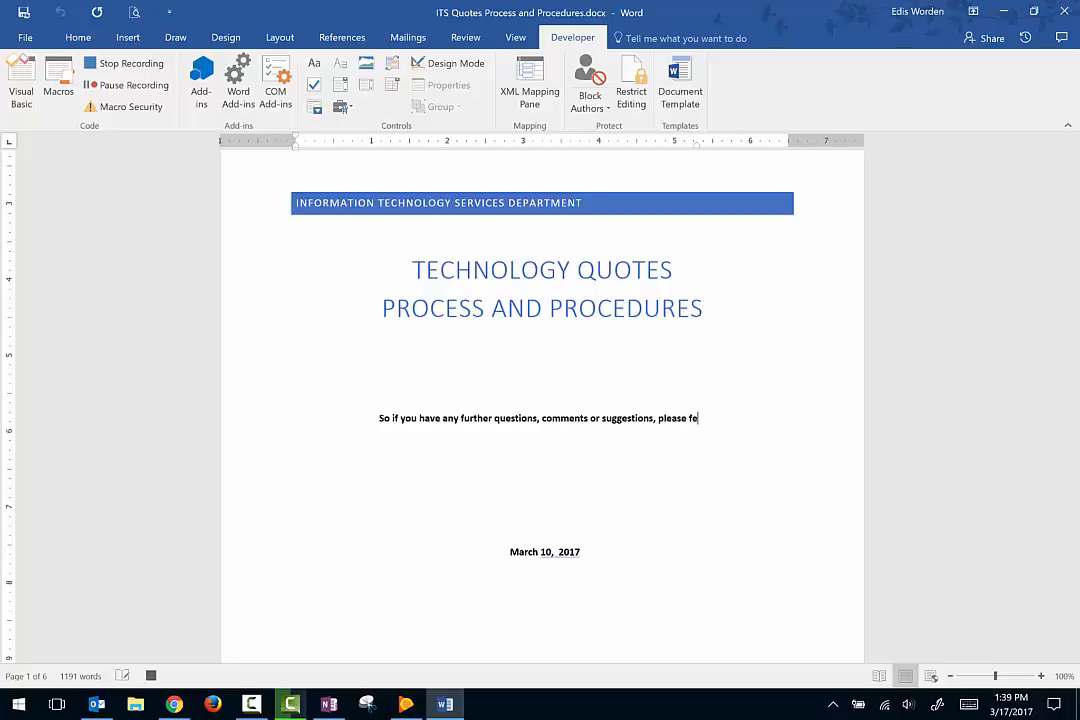
text(el free to call )
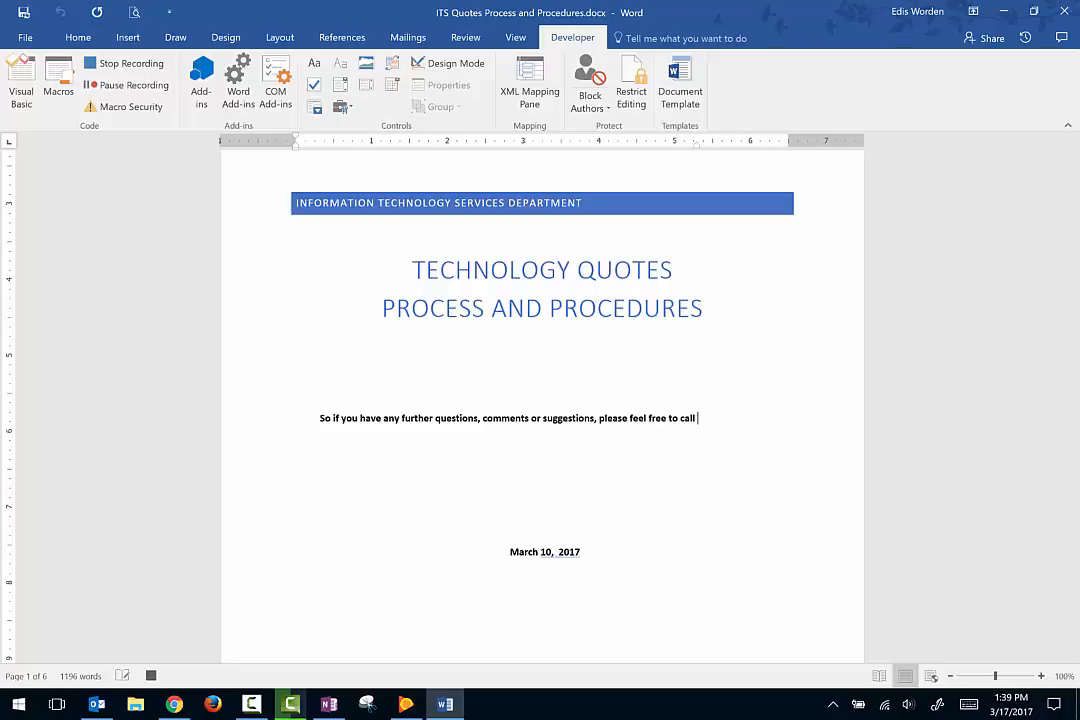
text(me at: 5)
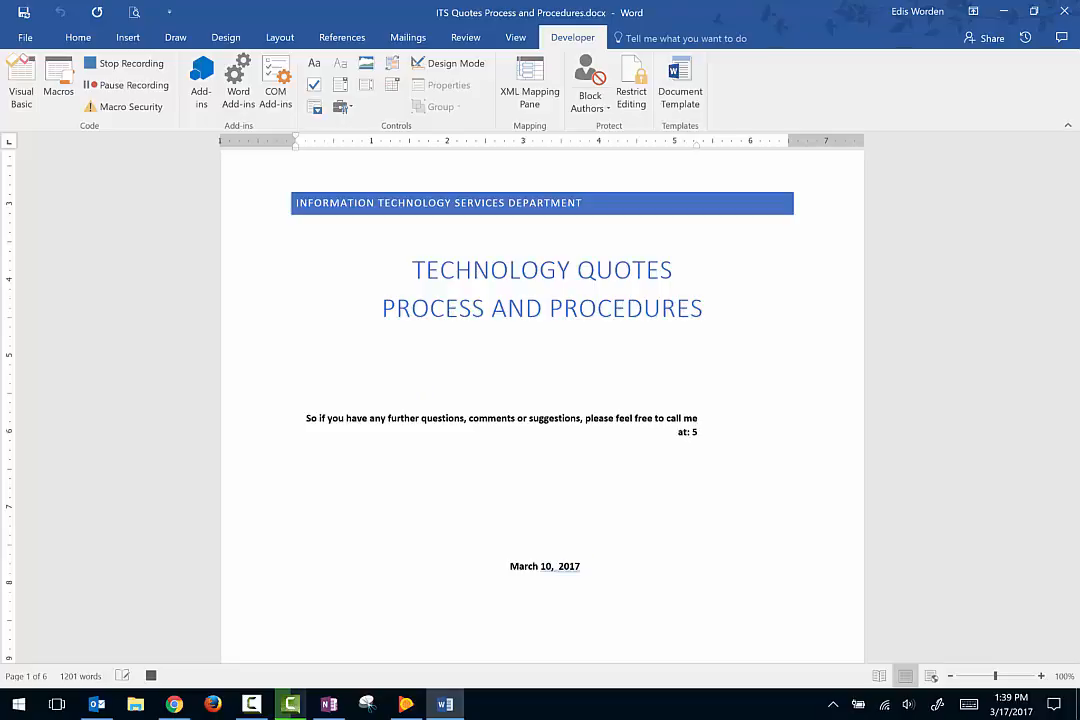
text(1730)
click(109, 64)
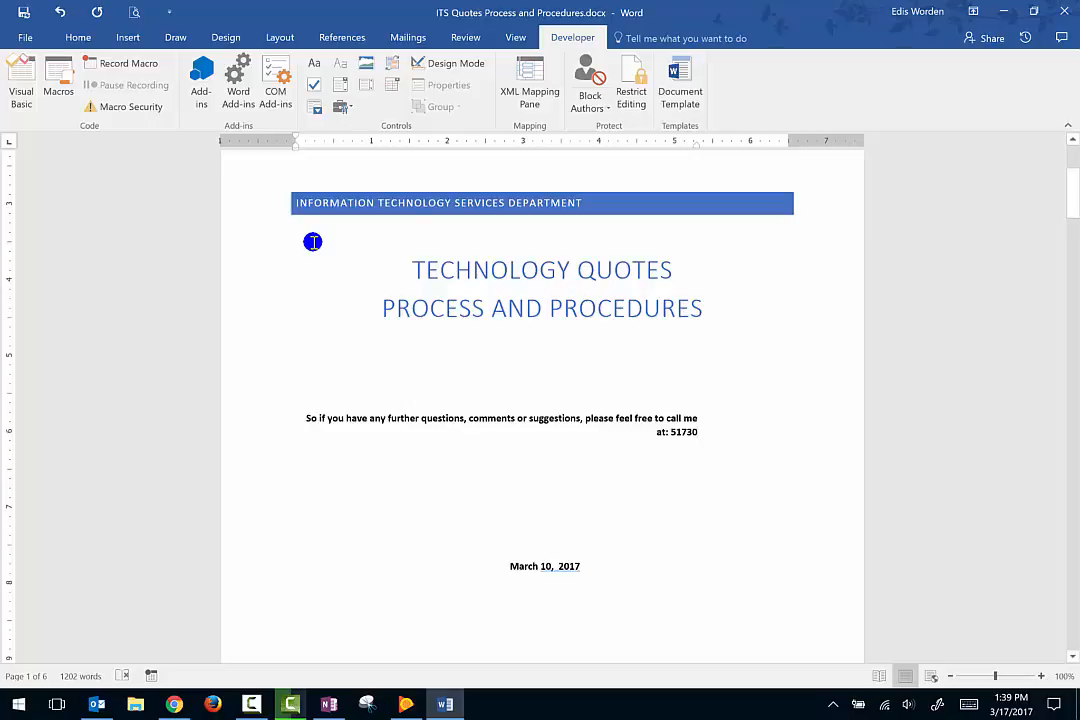
Check the document's macro list for the Recordings macro, closing the list without running it.
click(58, 80)
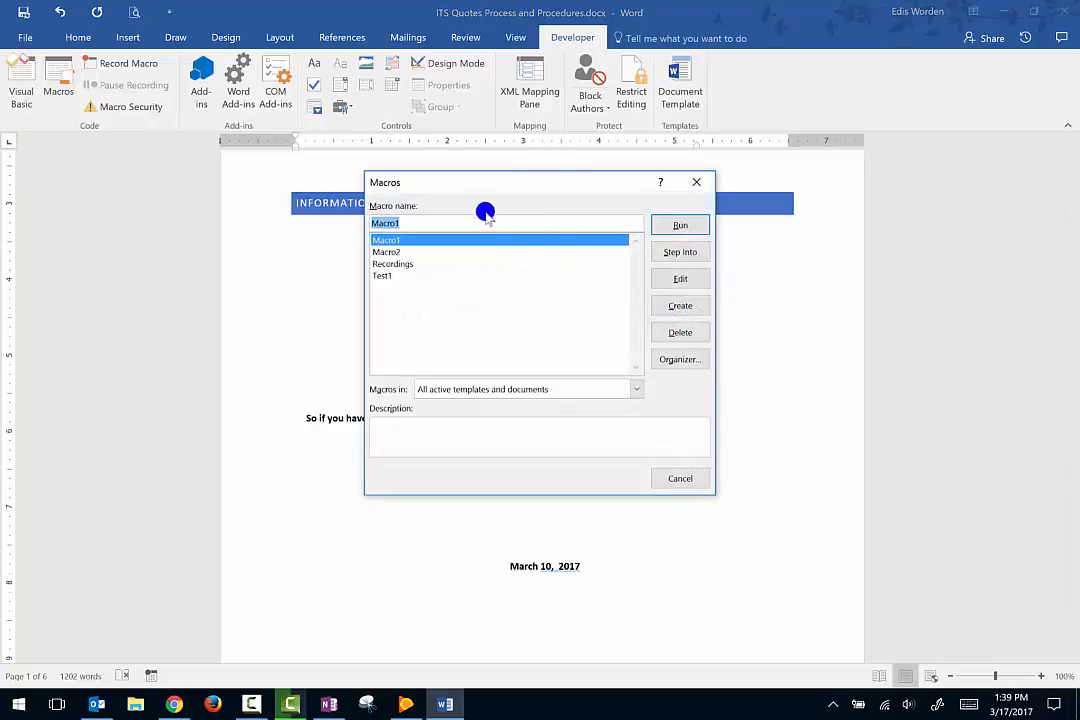
click(414, 266)
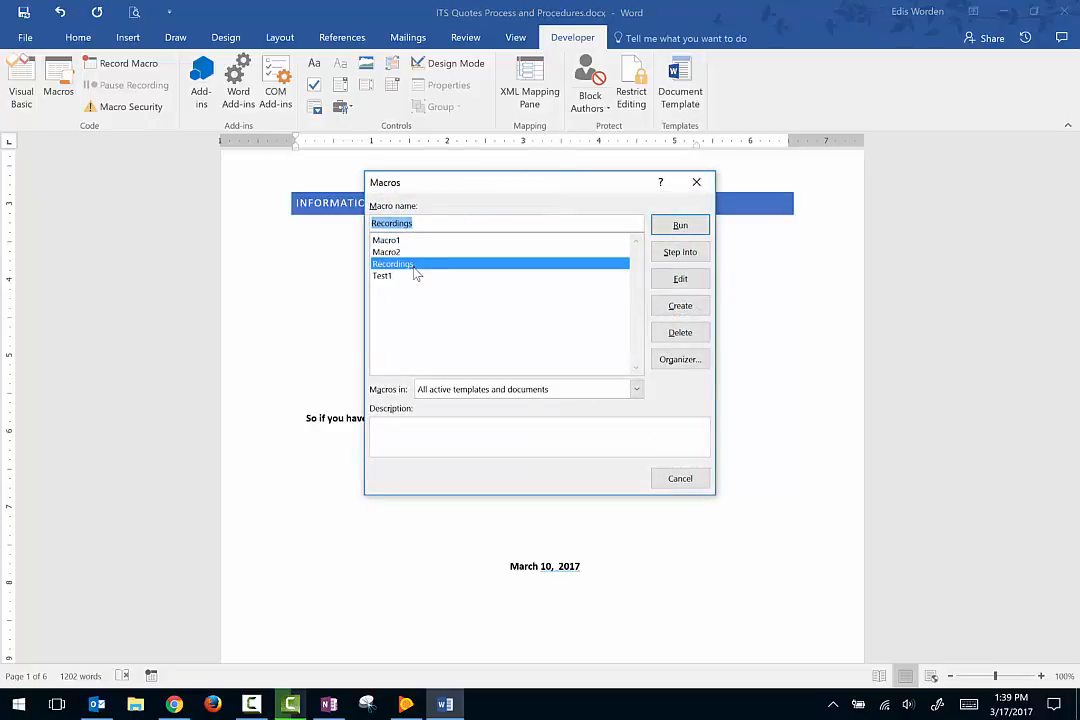
click(668, 472)
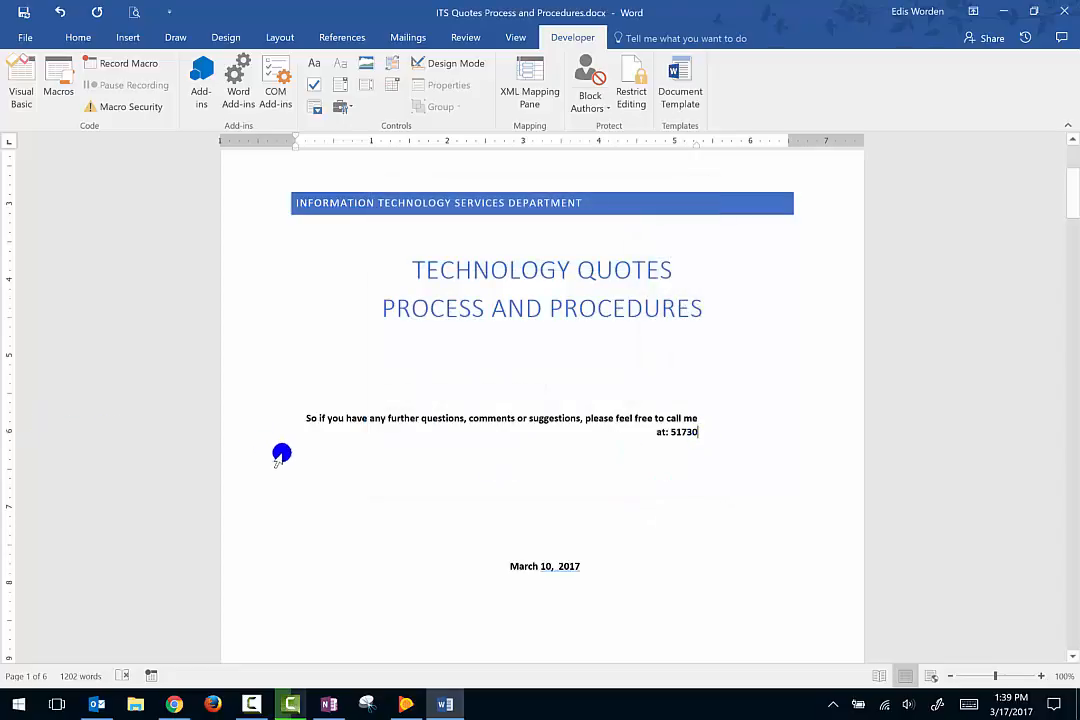
Delete the contact sentence below the title and reinsert it by running the Recordings macro, with a new line after it.
drag(303, 415, 776, 448)
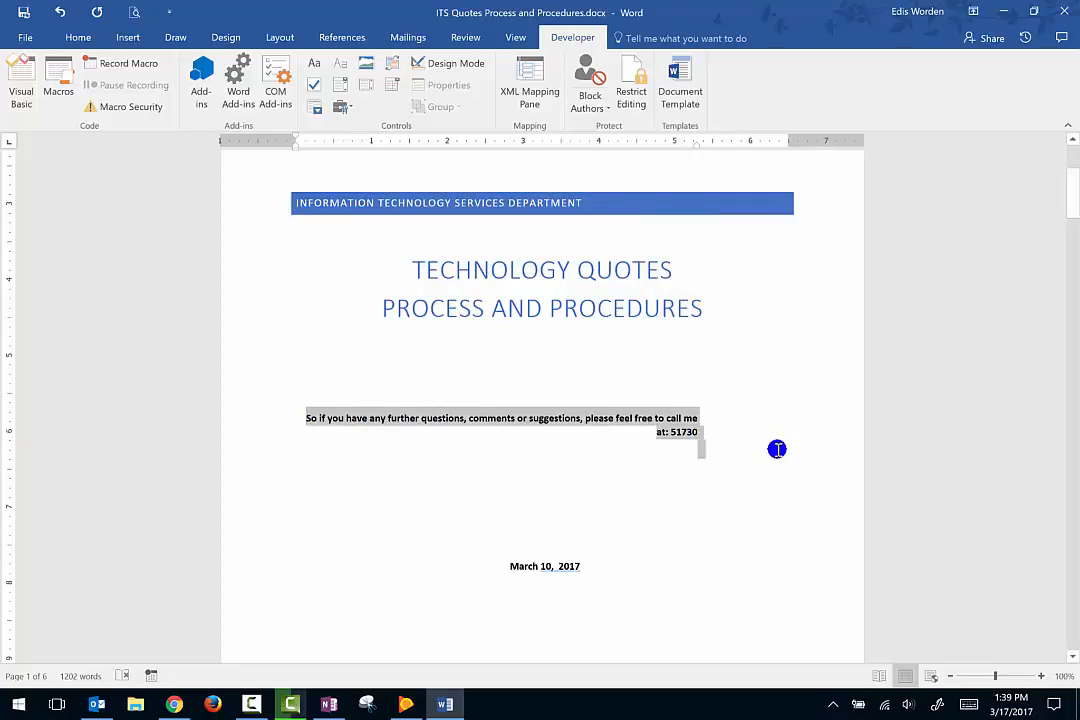
key(Delete)
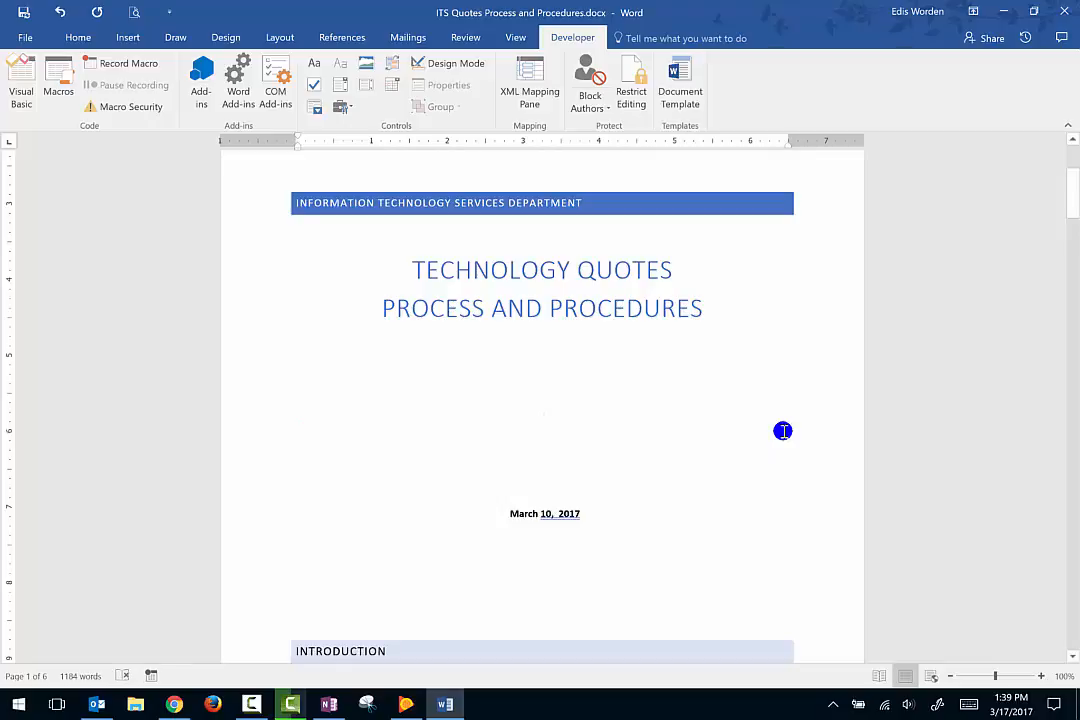
key(alt+c)
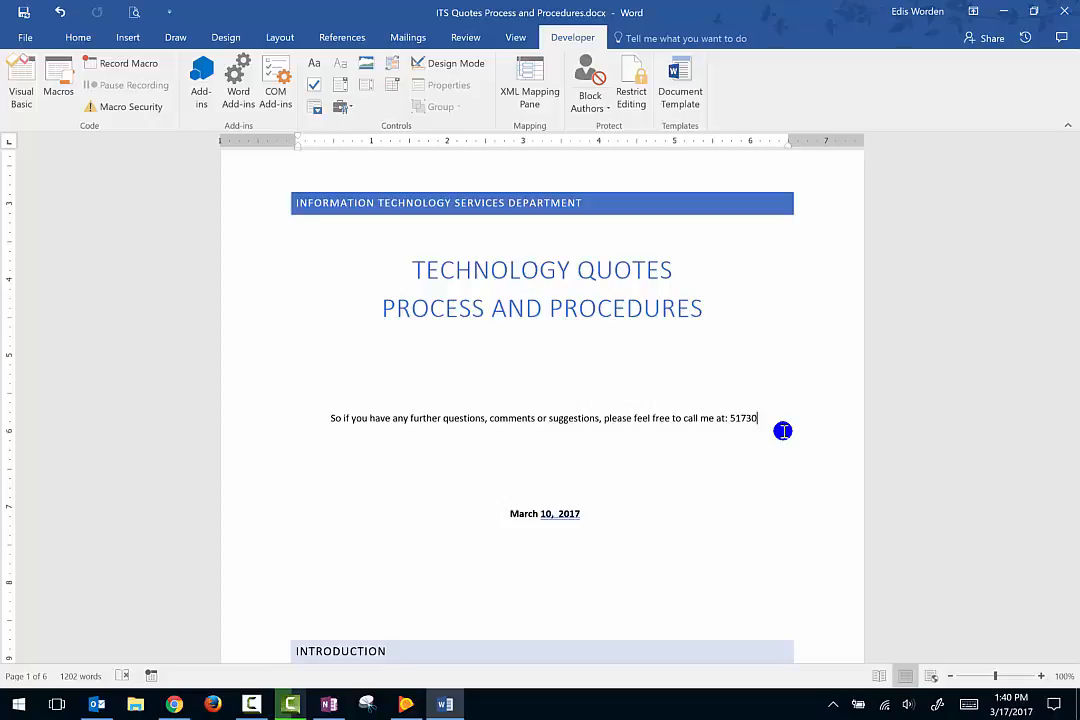
key(Return)
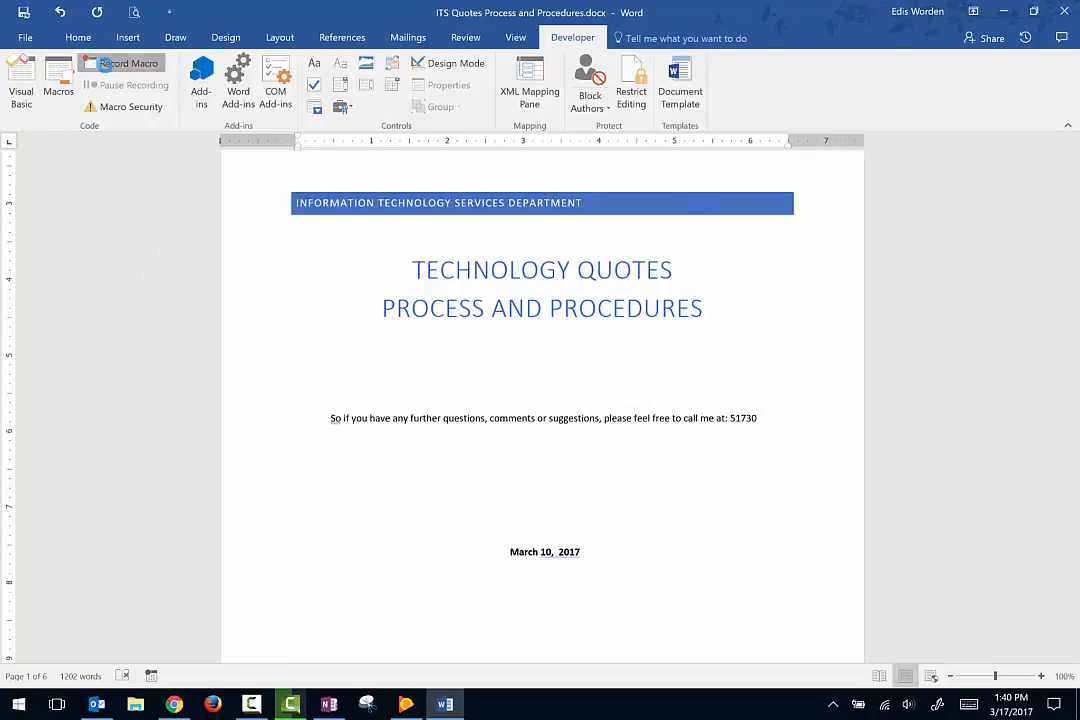
Set up a new macro recording named info.
click(110, 63)
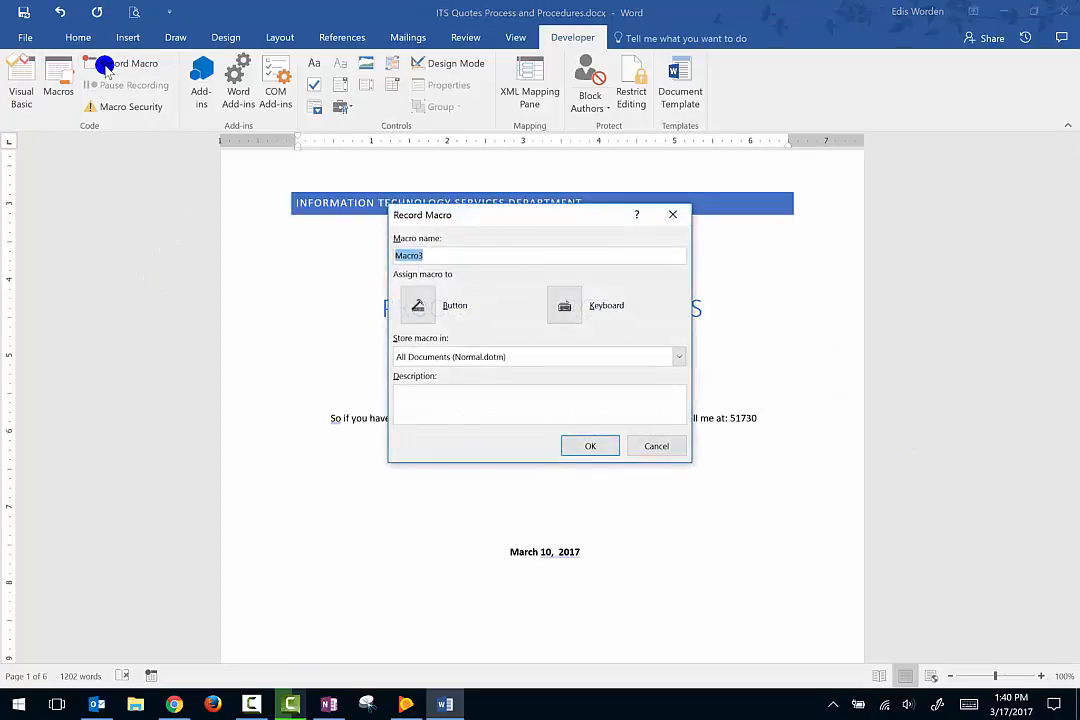
text(informa)
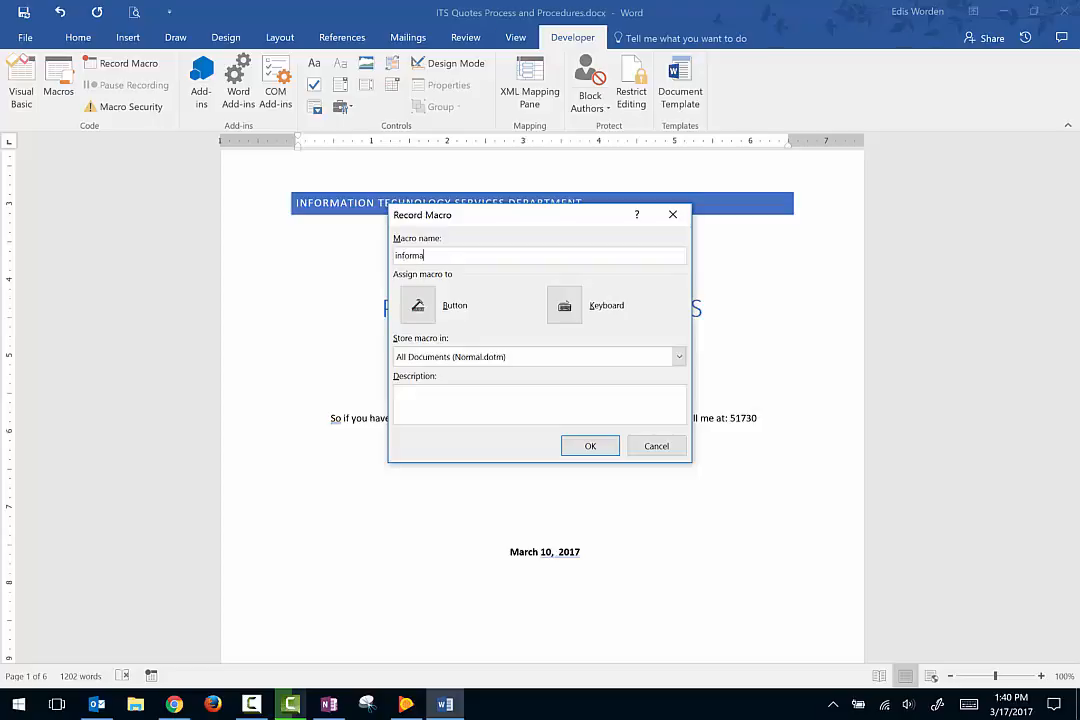
key(BackSpace)
key(BackSpace)
key(BackSpace)
Assign the keyboard shortcut Alt+Ctrl+9 to the info macro and begin recording.
click(564, 306)
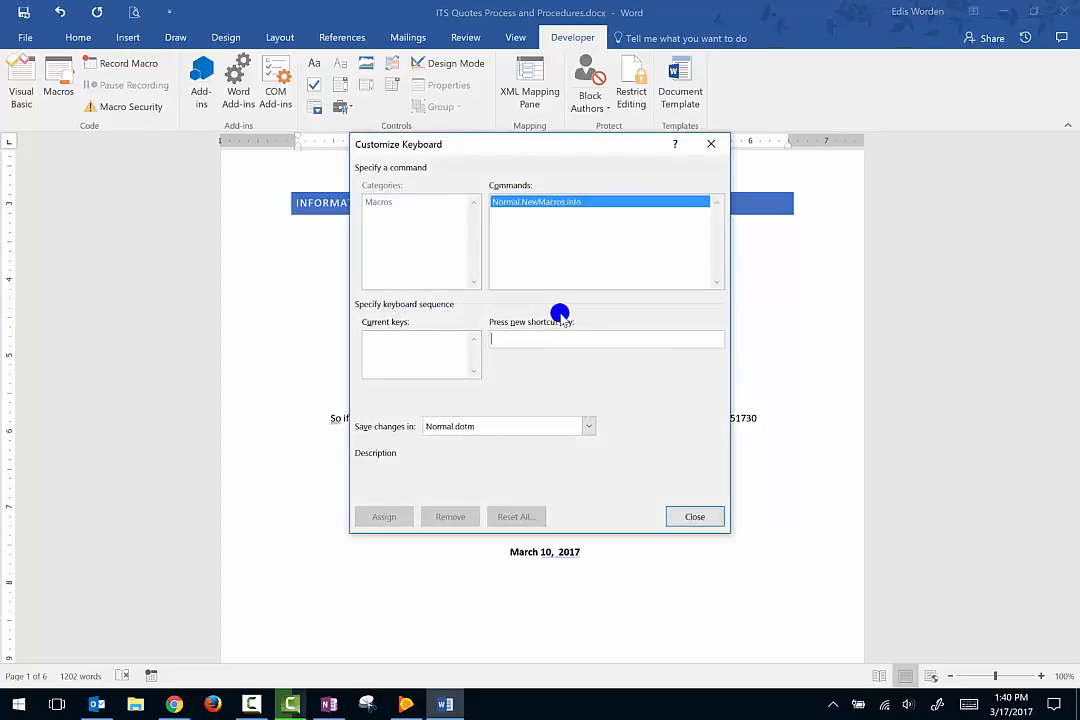
key(ctrl+alt+9)
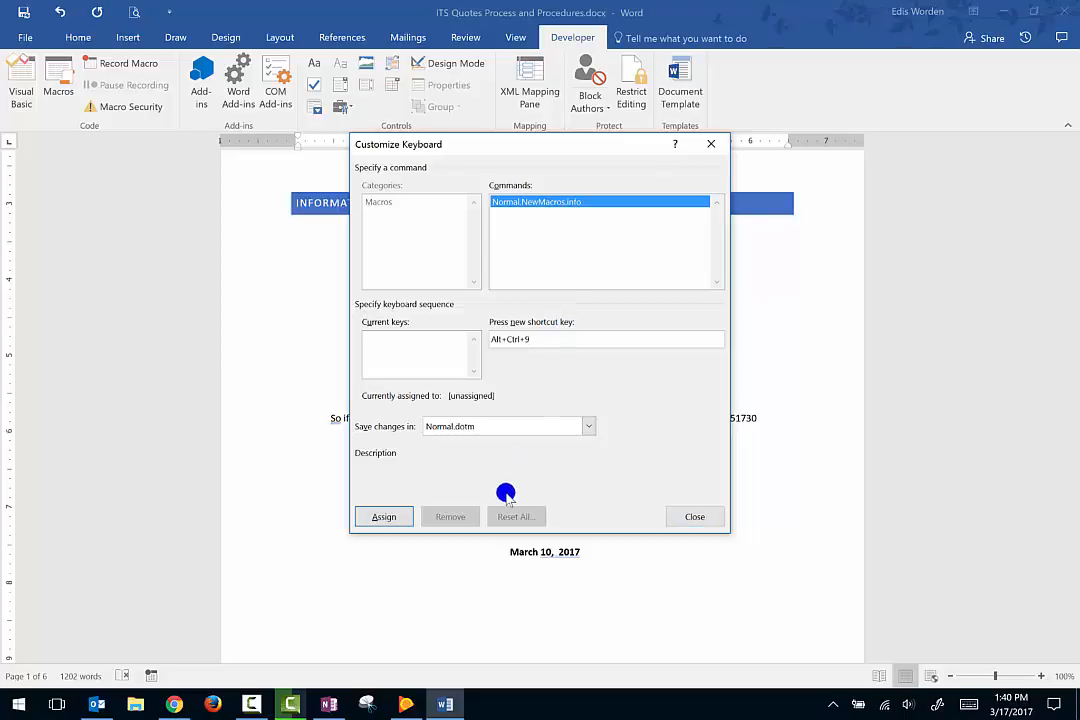
click(390, 518)
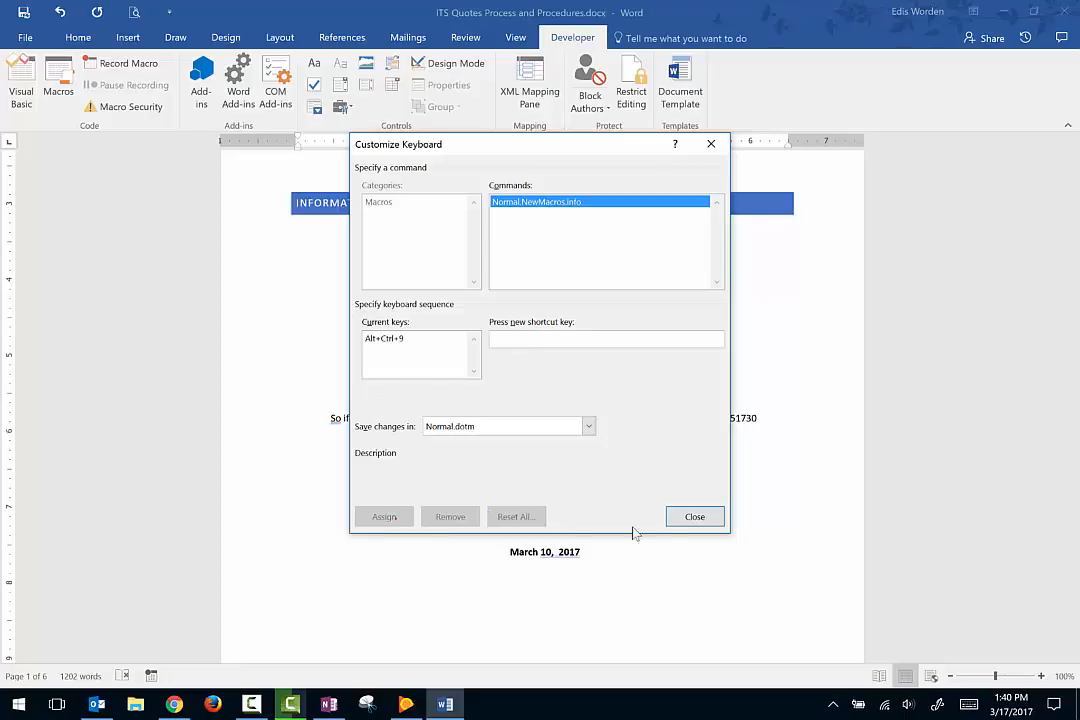
click(708, 510)
click(592, 481)
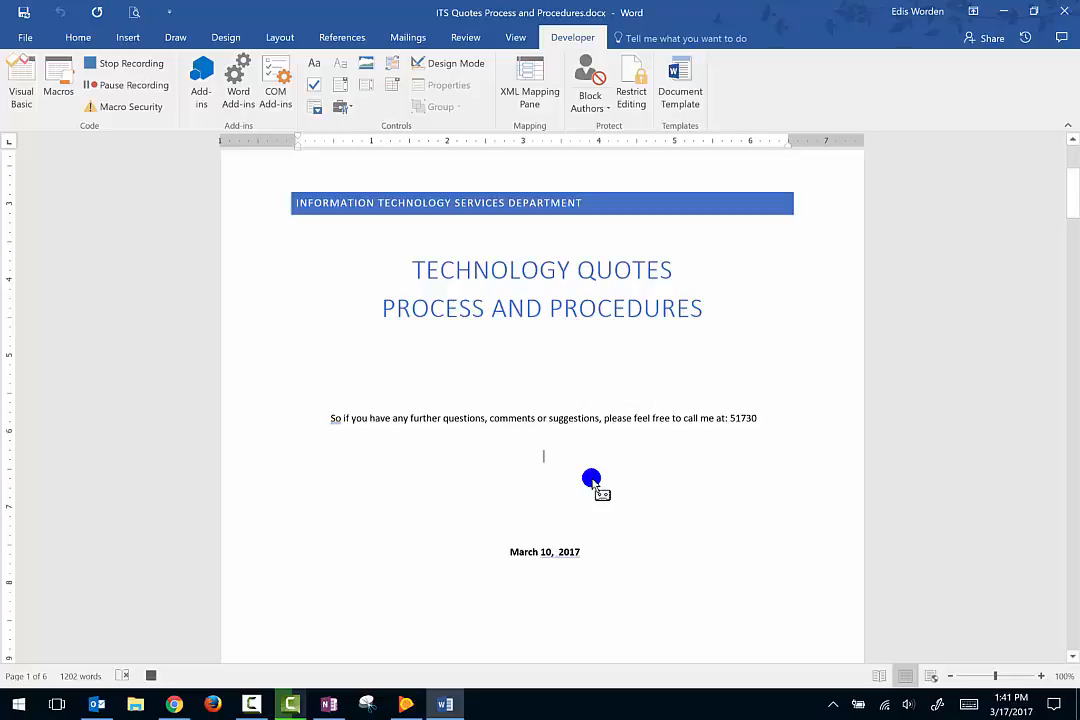
Enter "For mor information, please call me via Skype for Business" with the contact's full name in parentheses, and stop recording the macro.
text(For mor in)
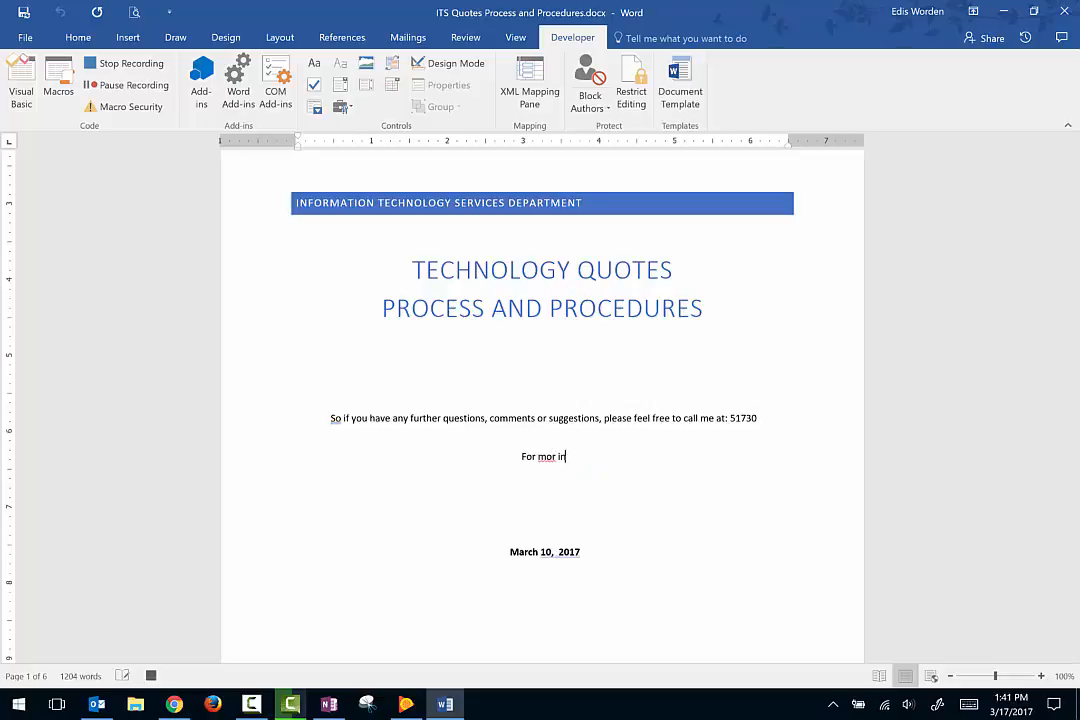
text(formation, please c)
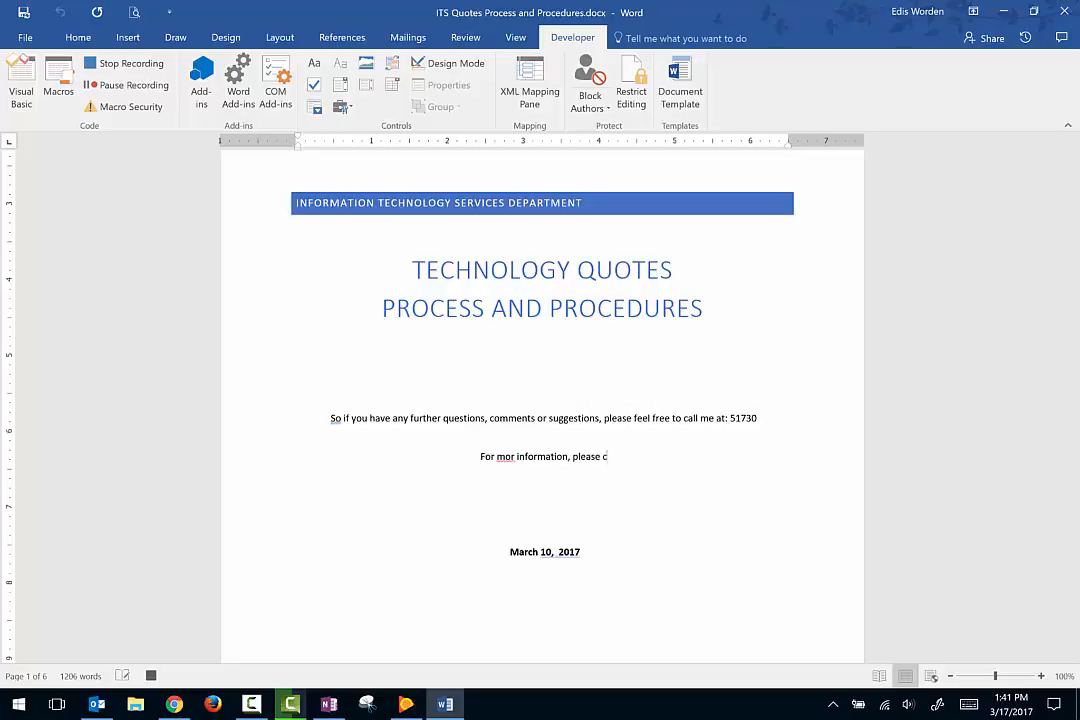
text(all me via )
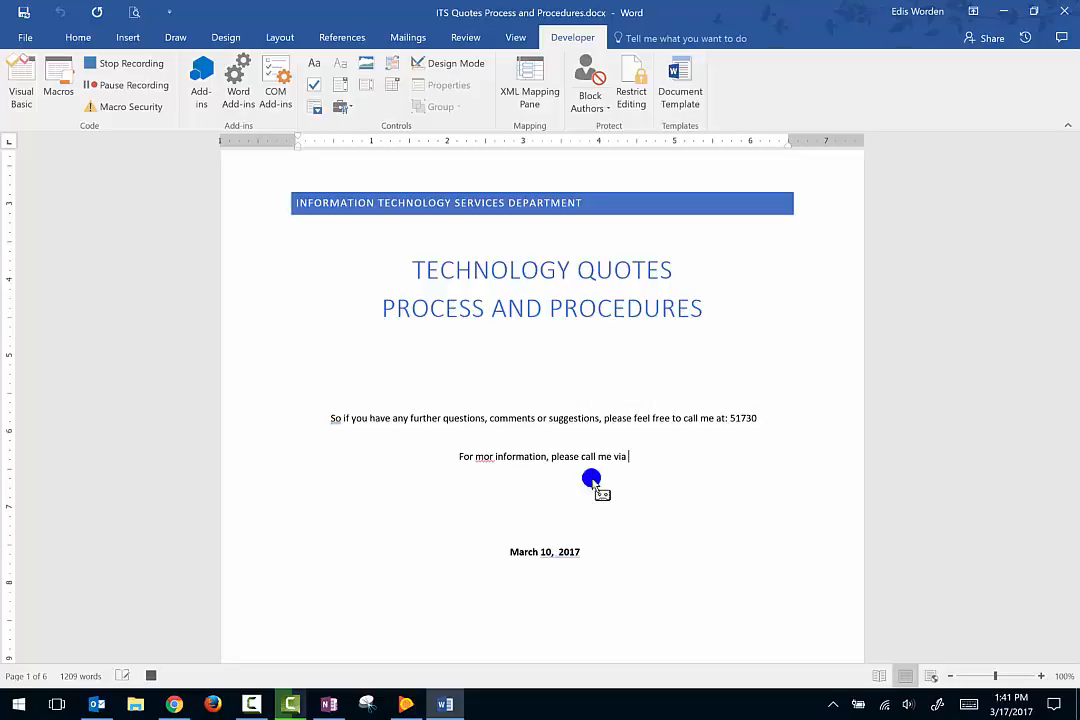
text(Skype for Bu)
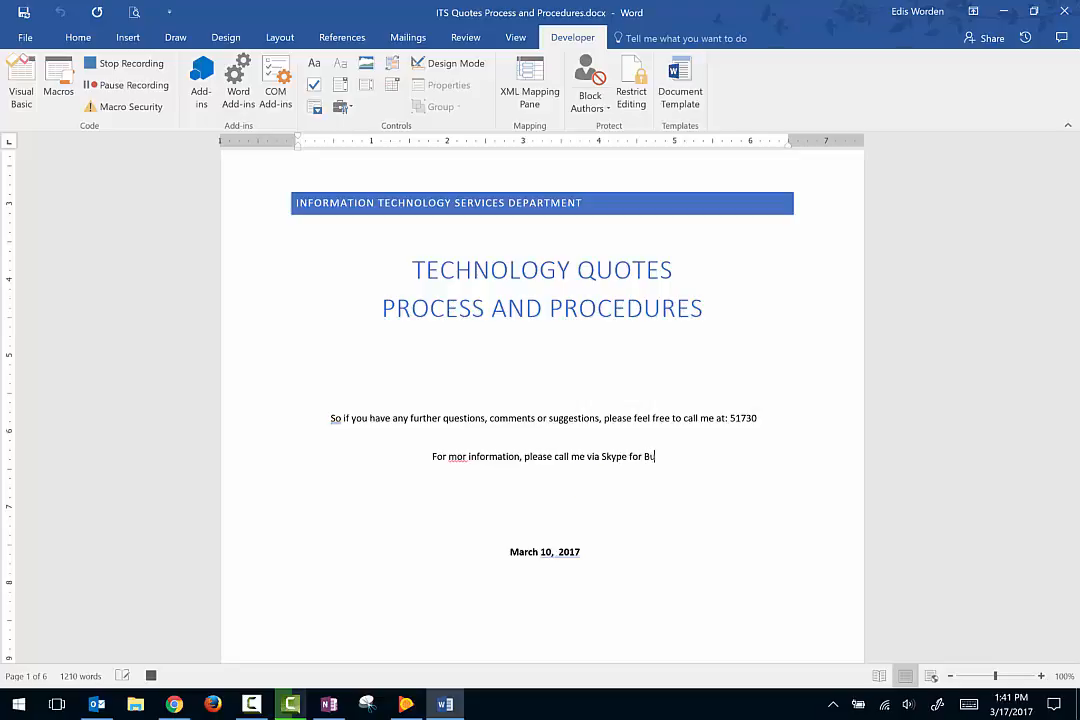
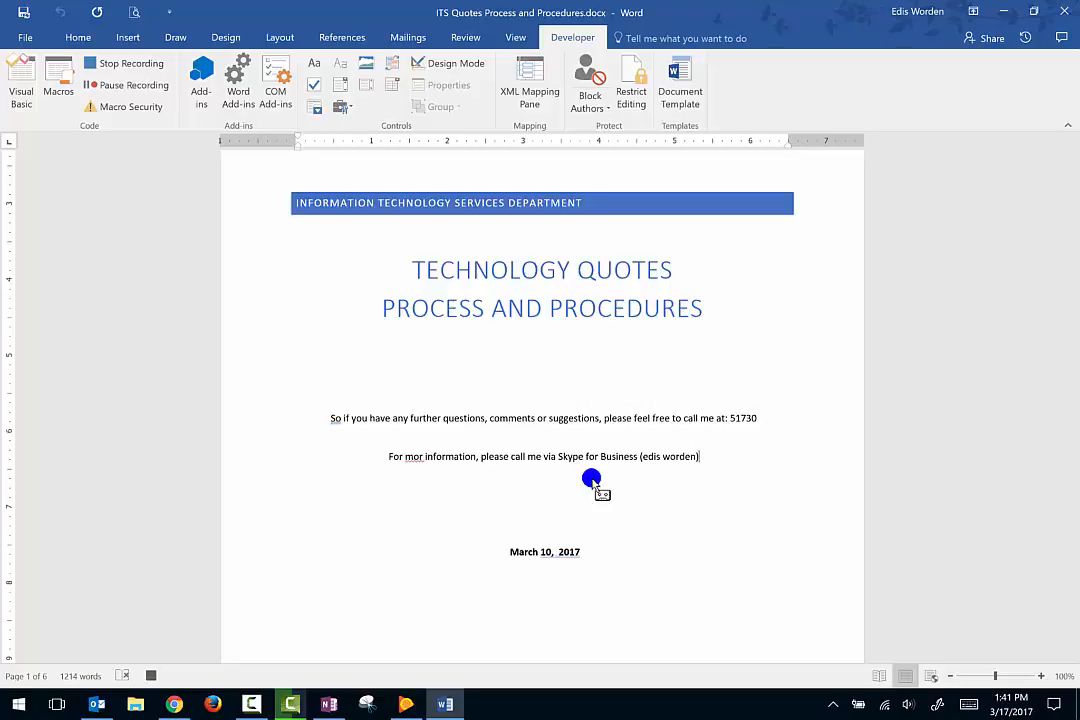
click(120, 64)
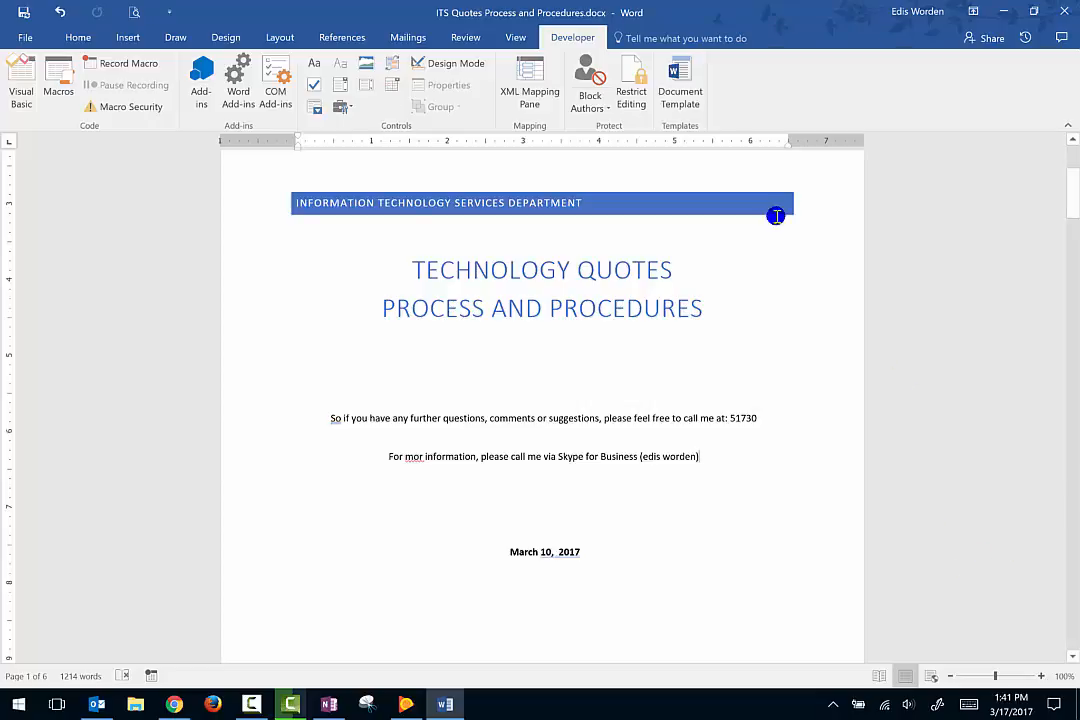
Open the info macro's code for editing and correct "mor" to "more" in its text.
click(57, 93)
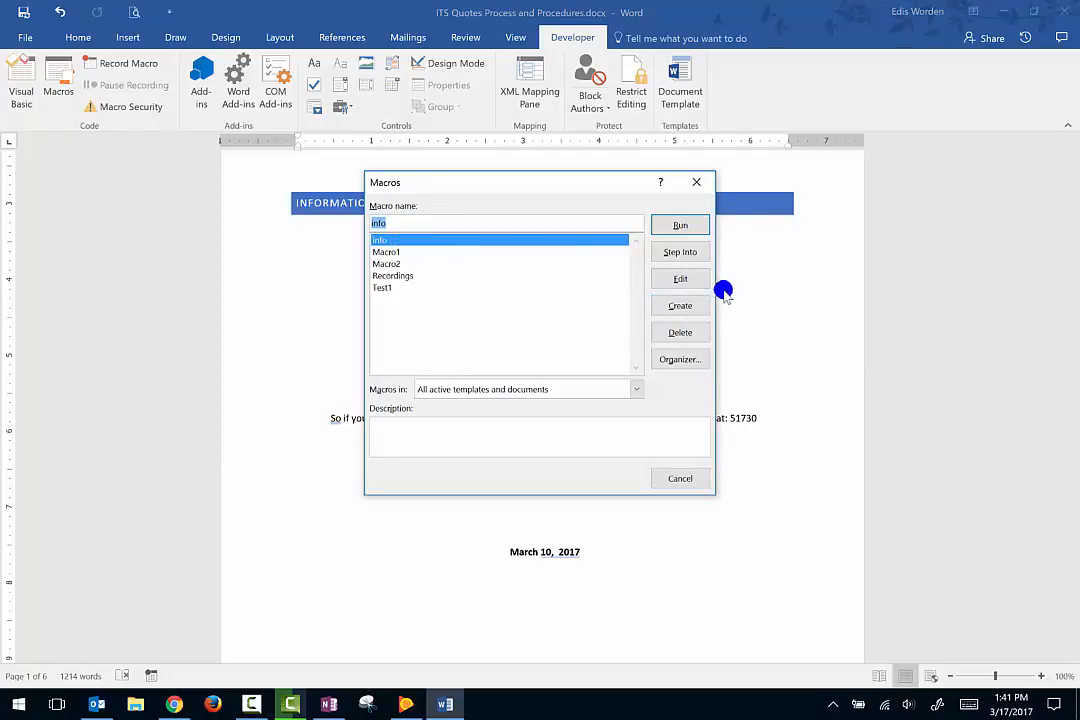
click(695, 281)
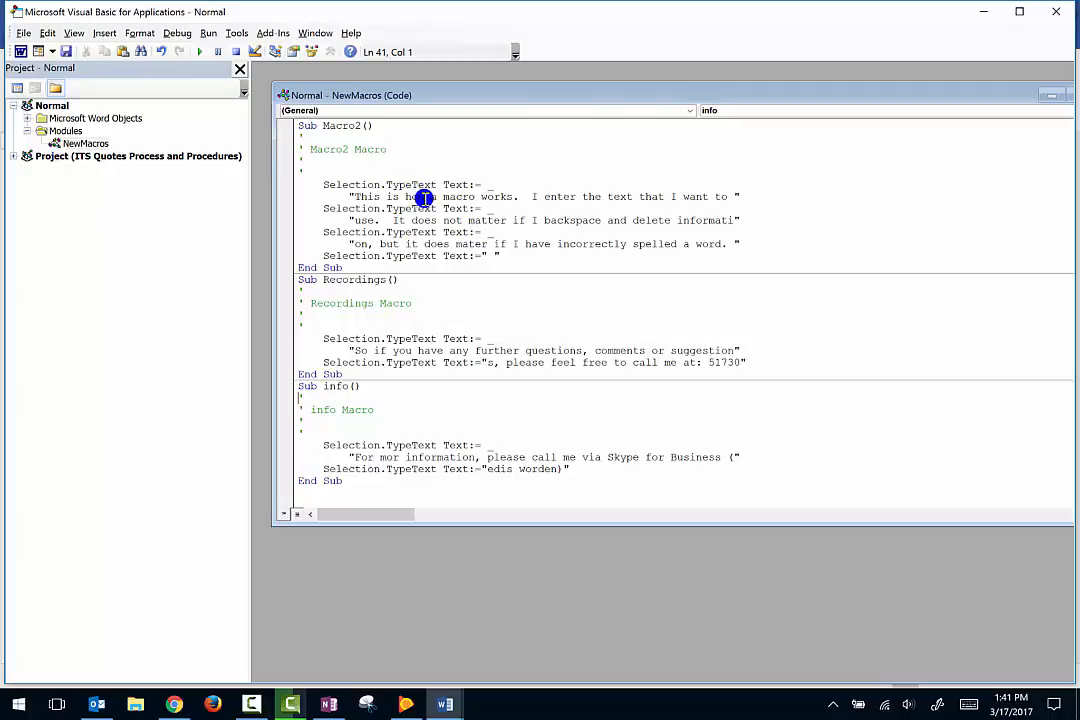
click(421, 312)
click(444, 445)
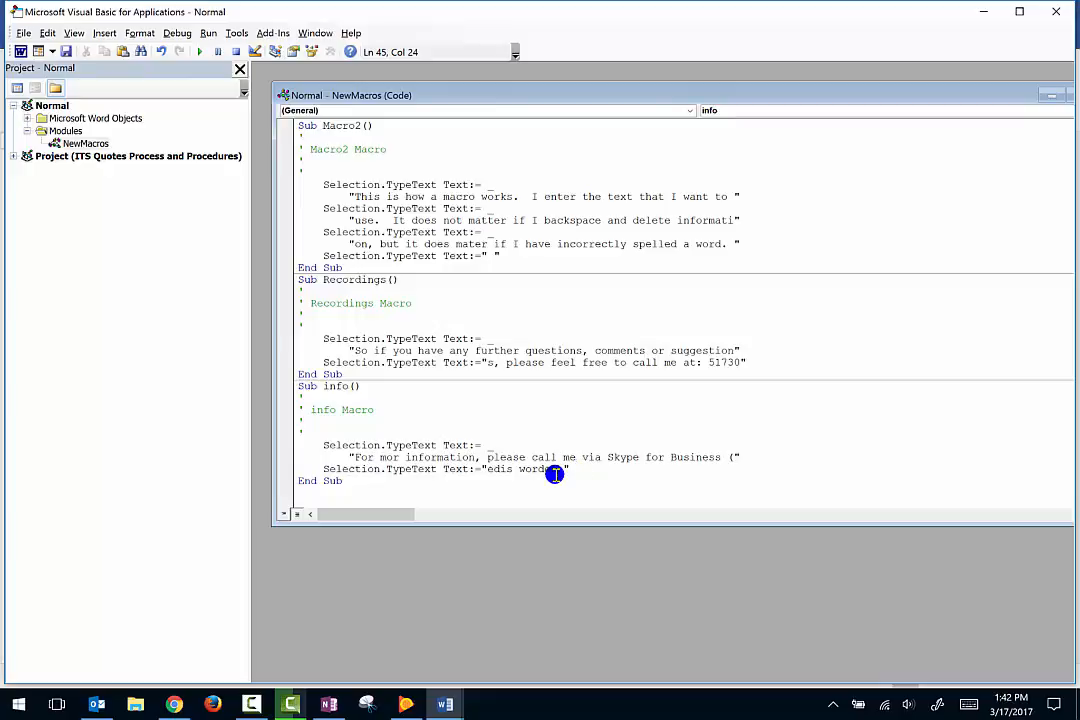
click(399, 457)
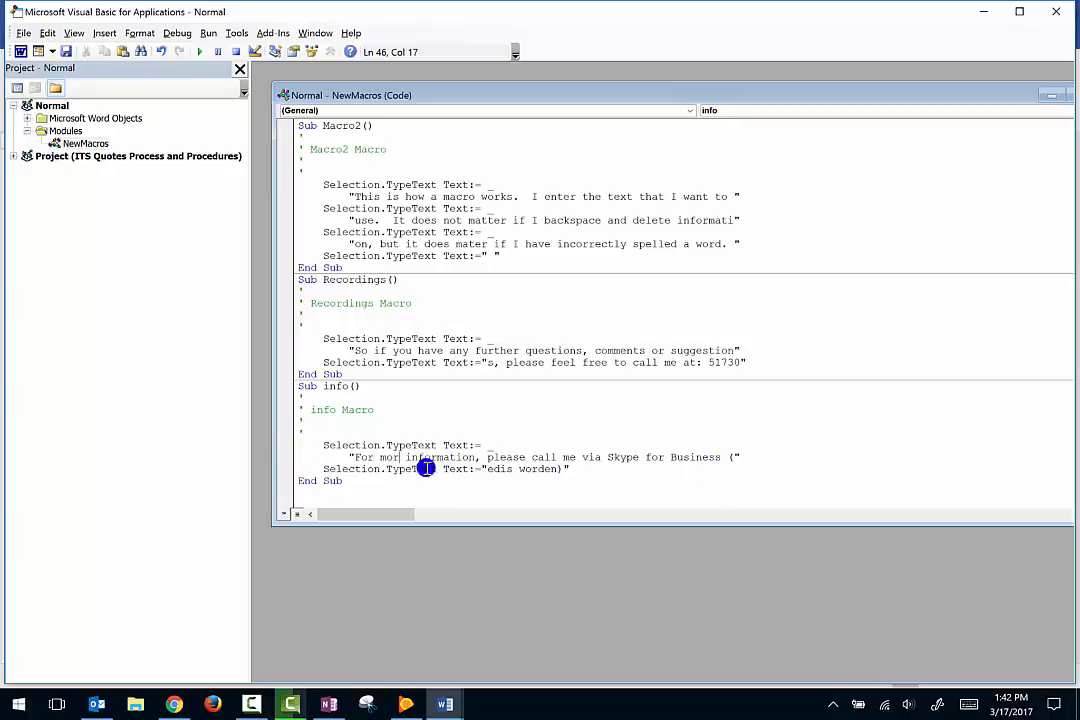
text(e)
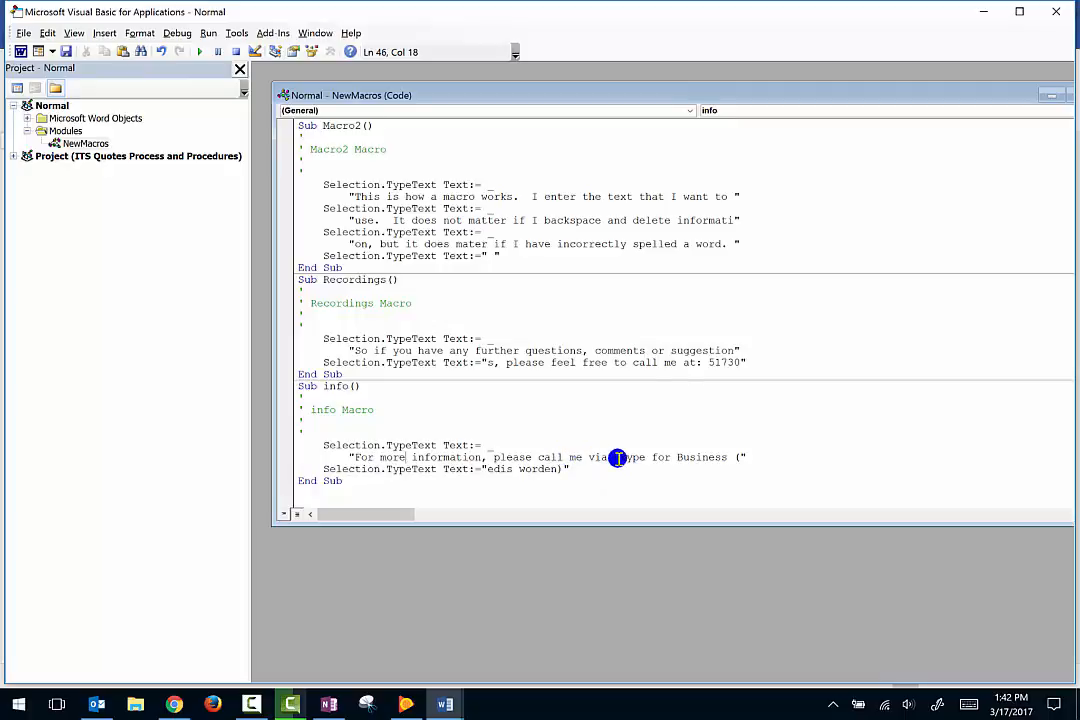
Capitalize the contact's first and last name in the info macro's text and save the code.
click(492, 466)
key(BackSpace)
text(E)
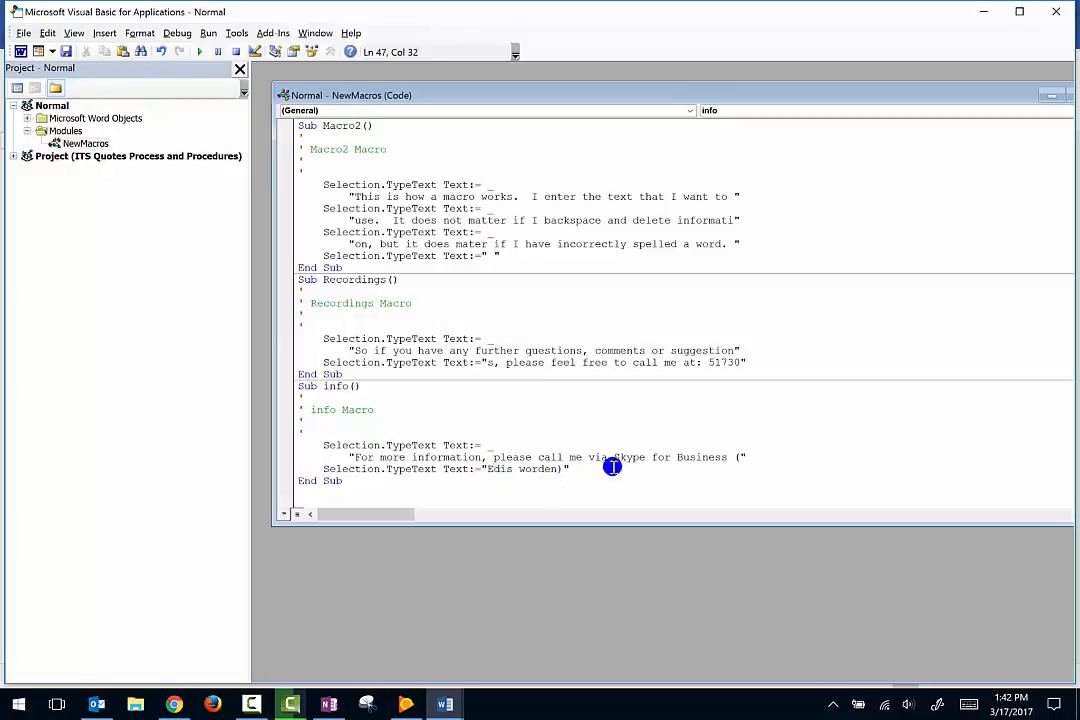
click(521, 469)
key(Delete)
text(W)
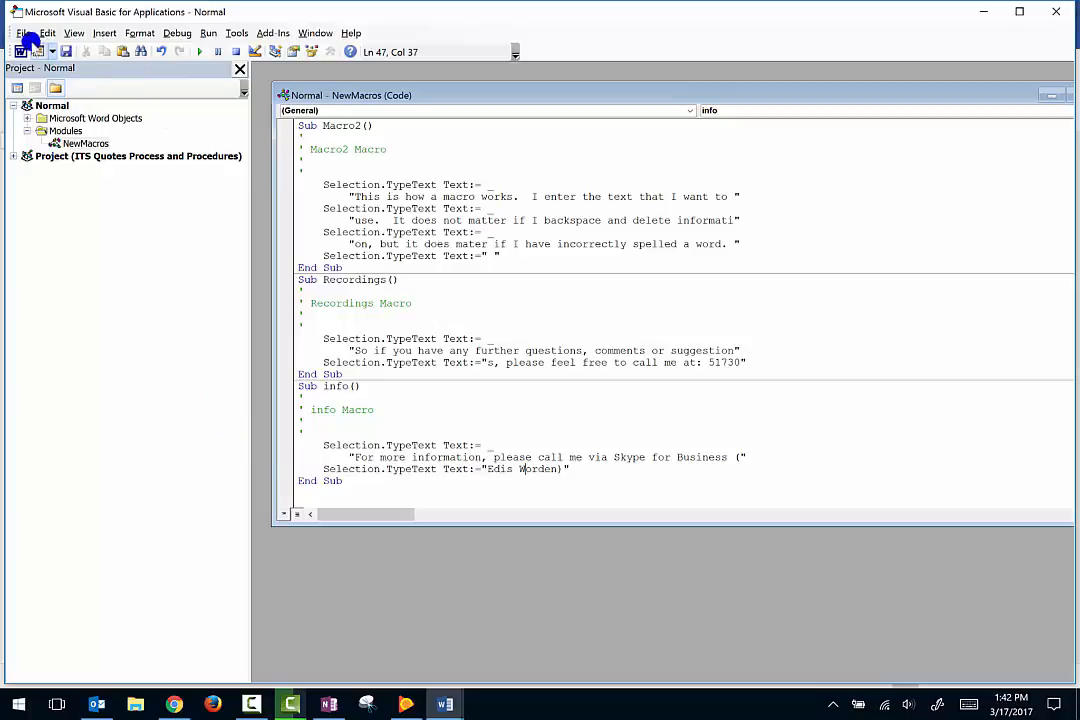
click(65, 51)
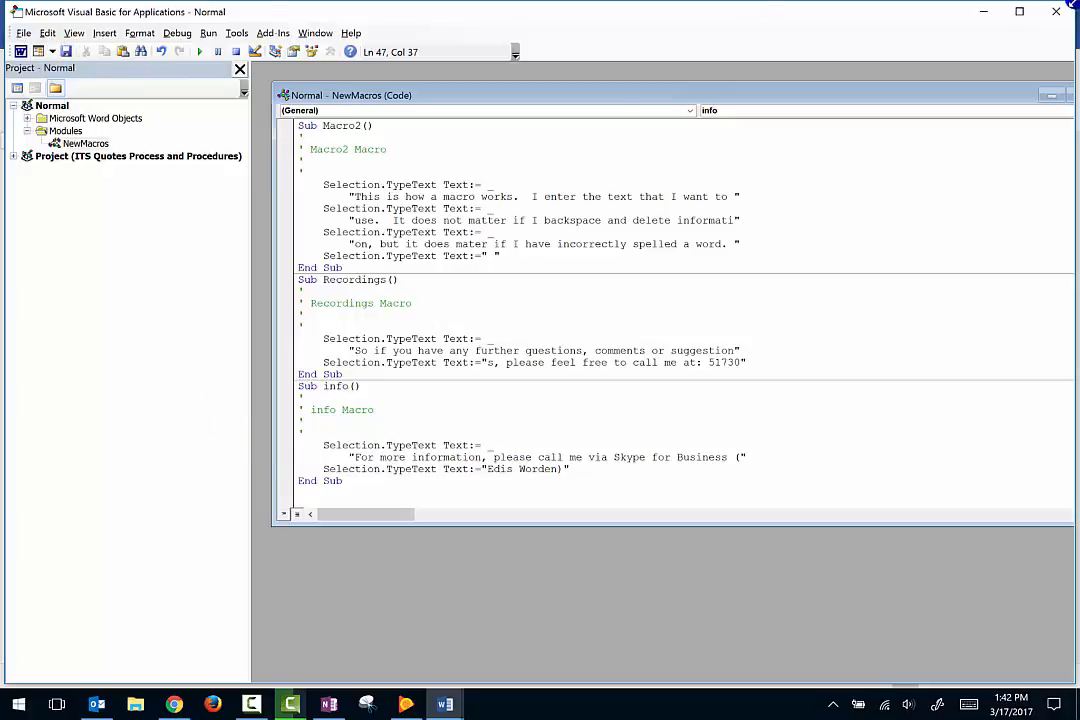
Review the code of the other macros in the NewMacros module, repositioning the code window and jumping to Test1.
scroll(476, 278, up, 5)
scroll(474, 270, up, 1)
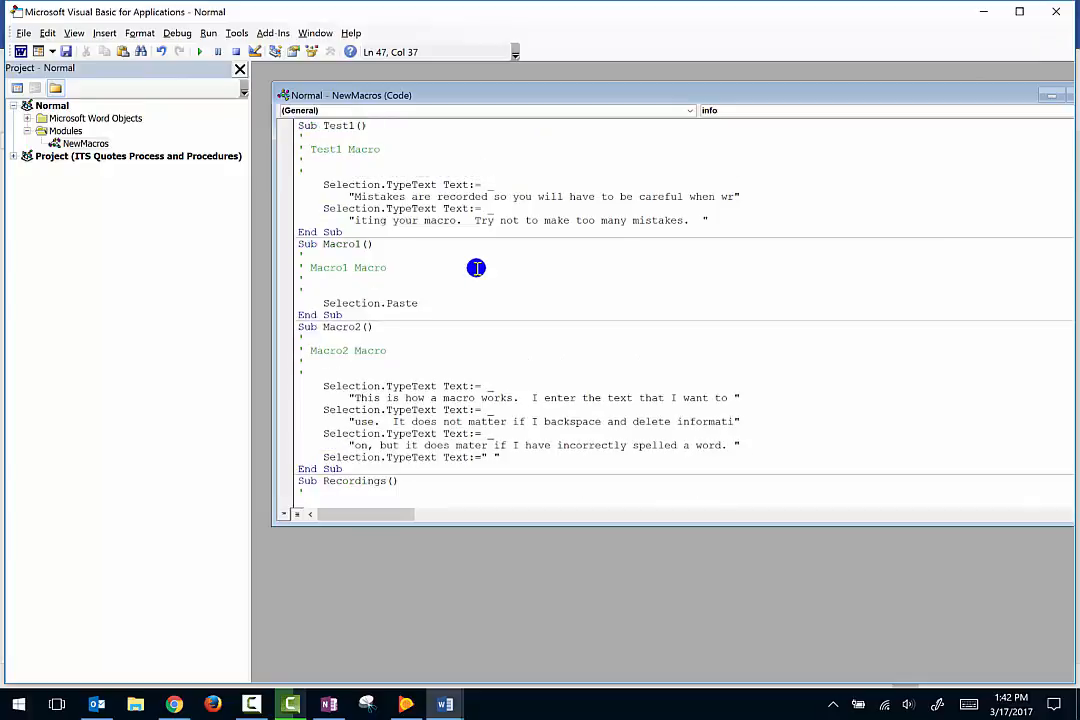
scroll(456, 281, down, 2)
scroll(456, 281, down, 4)
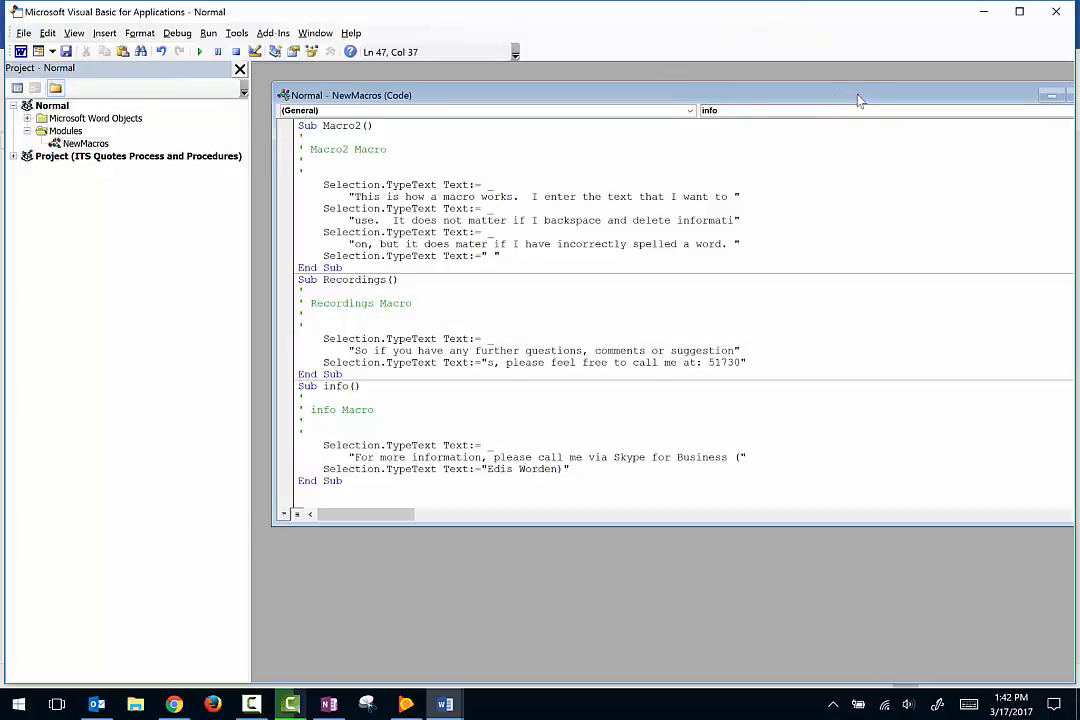
drag(857, 98, 824, 80)
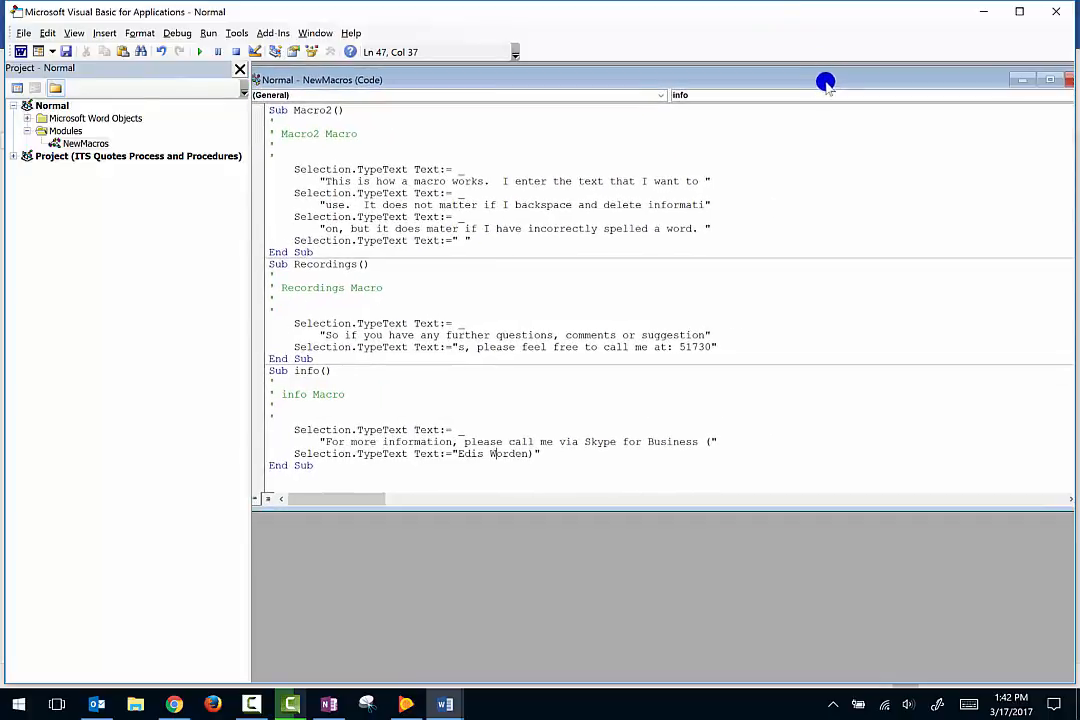
click(818, 96)
click(818, 96)
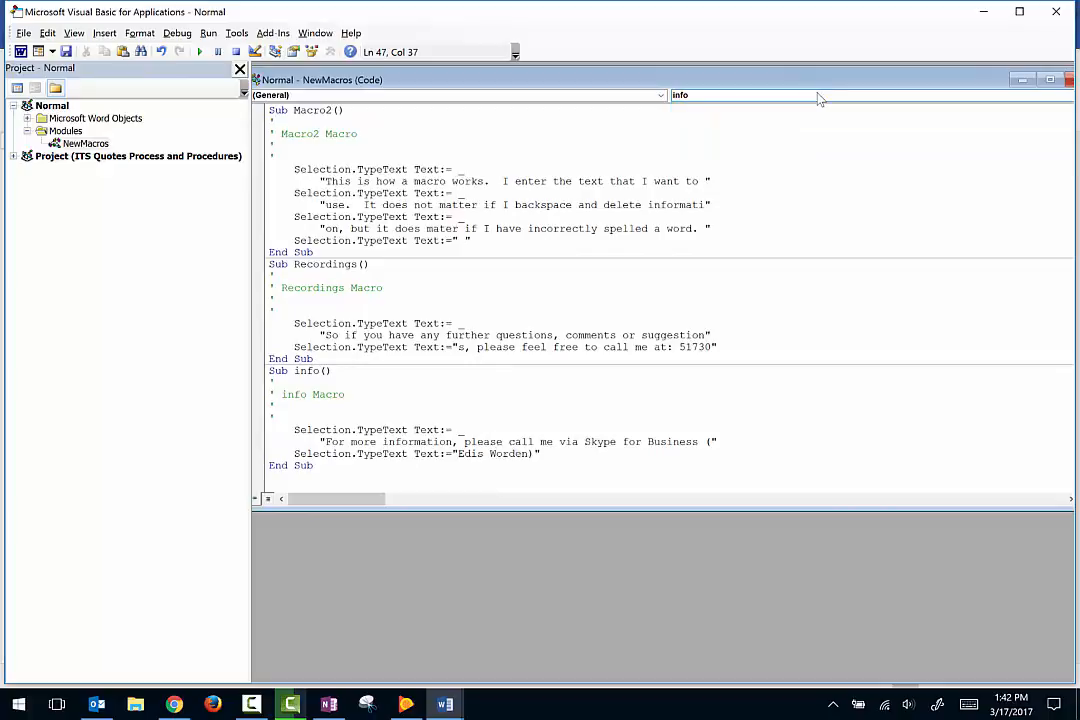
mouse_move(784, 79)
mouse_down()
mouse_move(783, 103)
mouse_move(827, 75)
mouse_move(770, 96)
mouse_move(778, 90)
mouse_up()
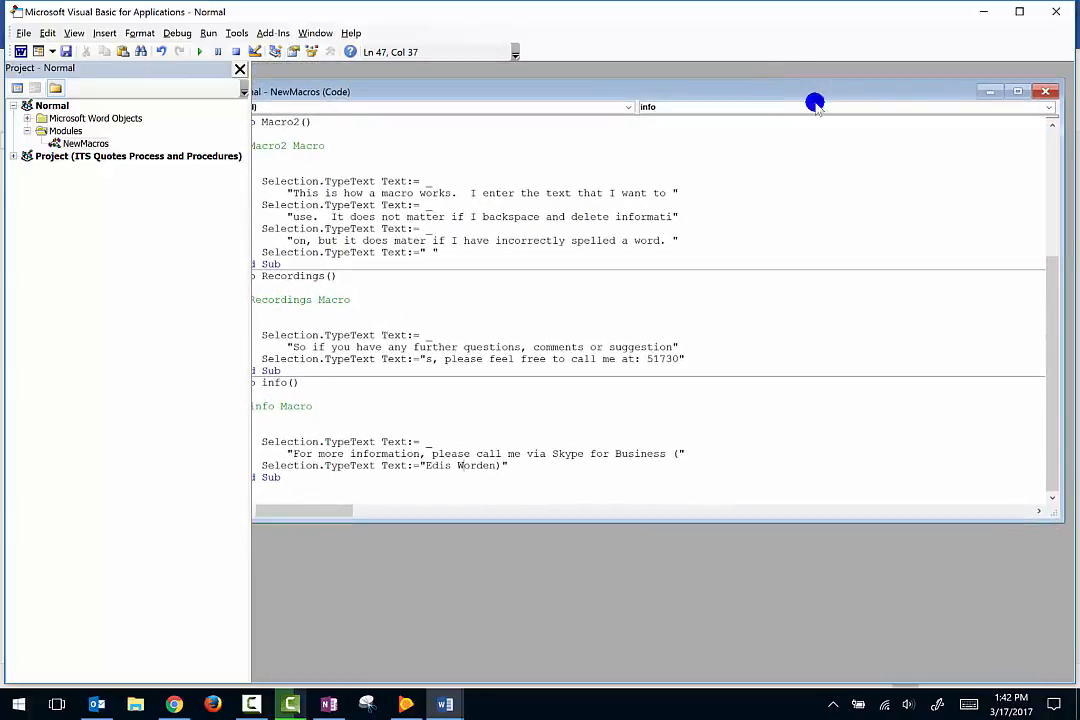
click(895, 107)
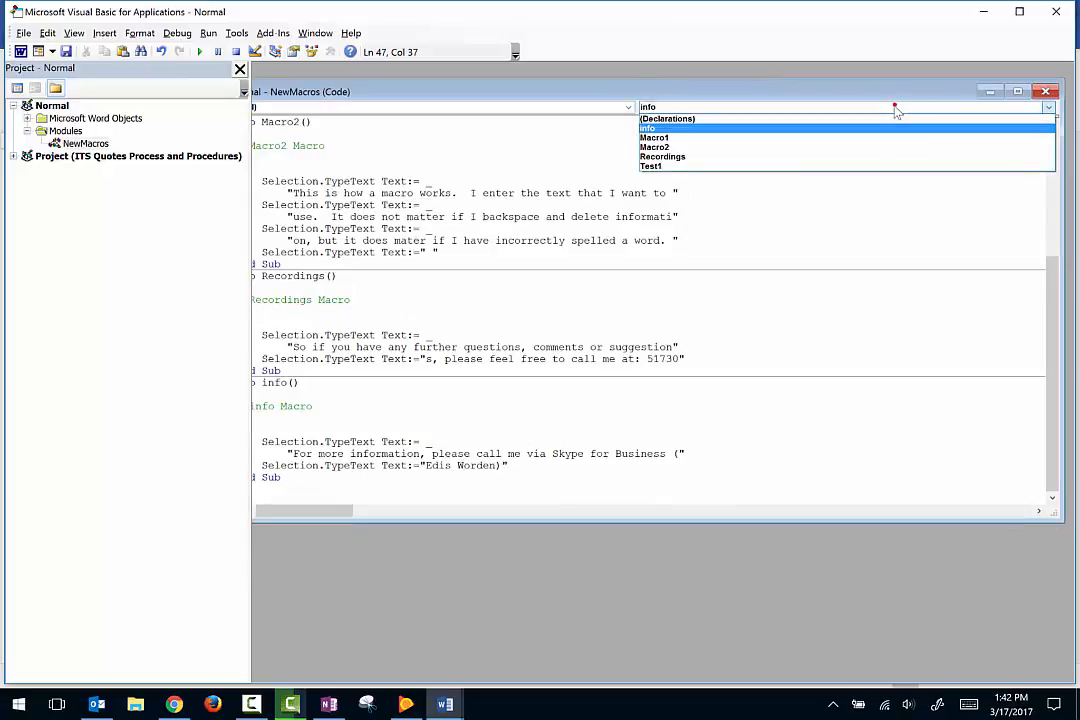
click(863, 168)
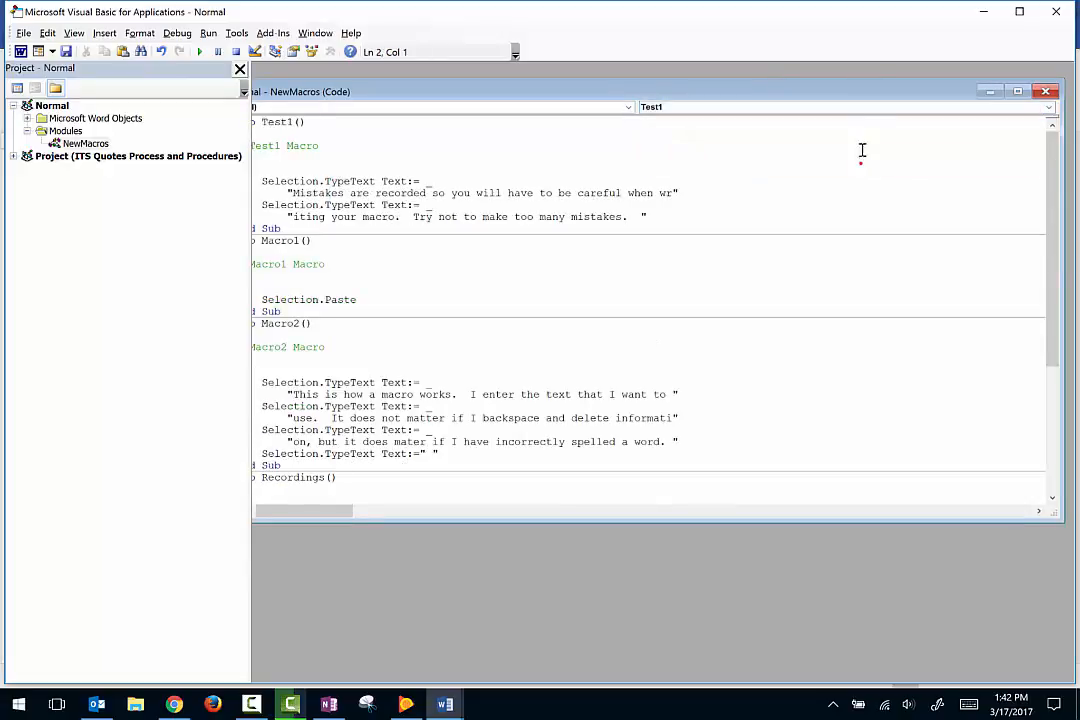
click(861, 121)
click(860, 110)
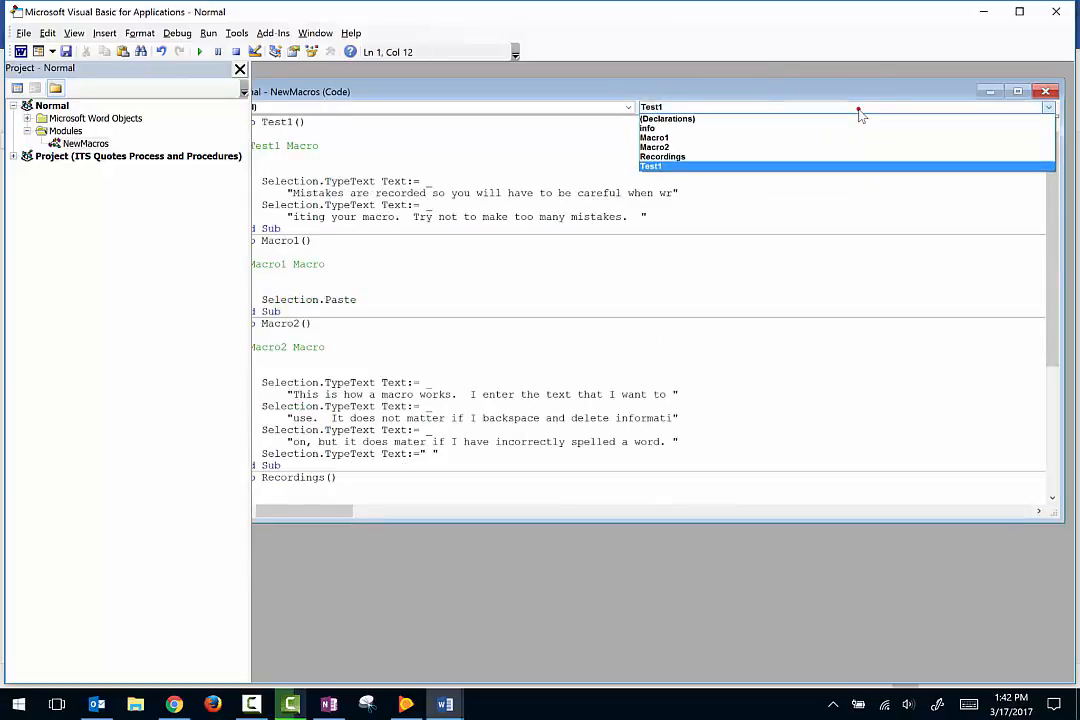
Close the macro code editor and run the edited info macro on a new line below the misspelled sentence.
click(1056, 11)
click(1056, 11)
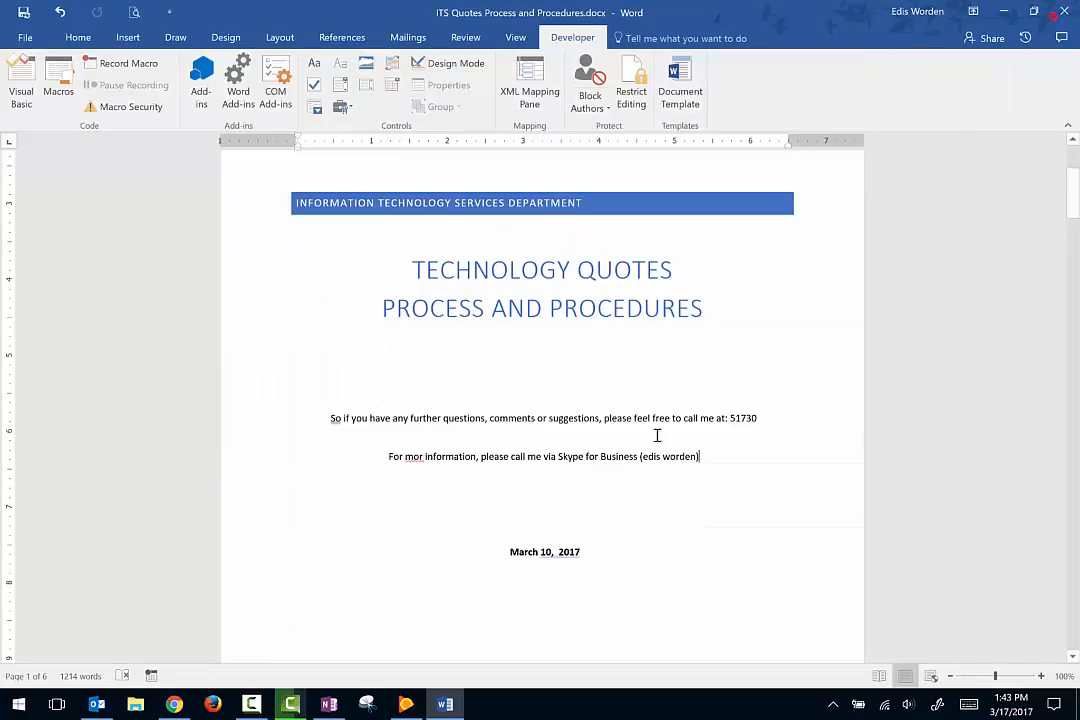
scroll(657, 435, down, 2)
key(Return)
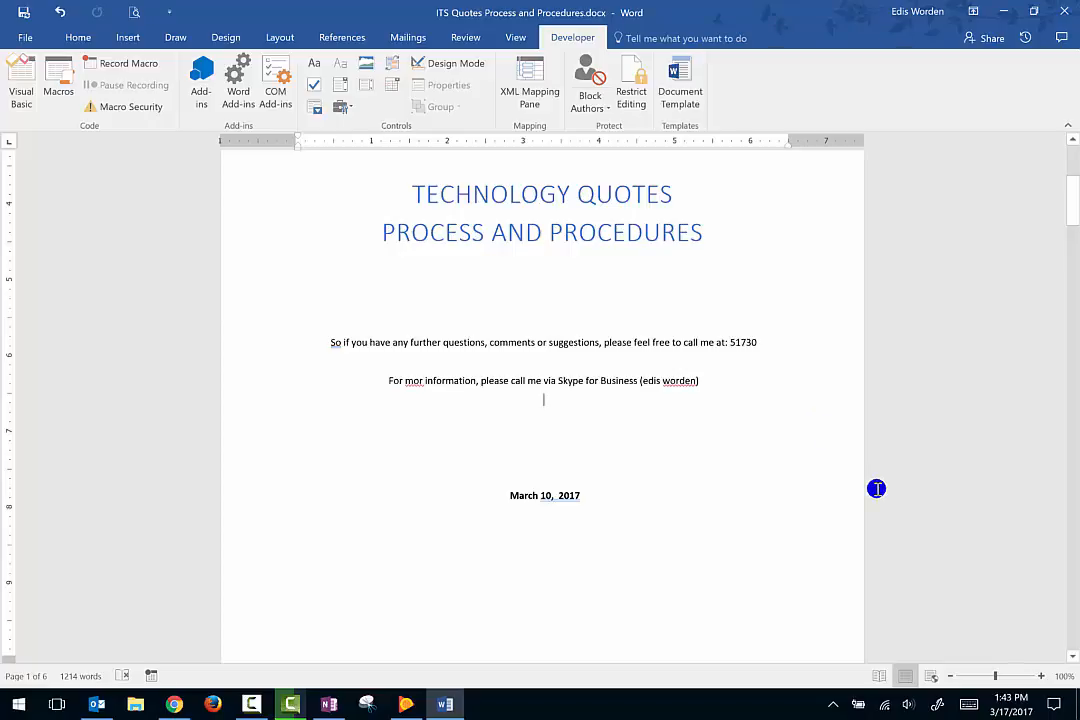
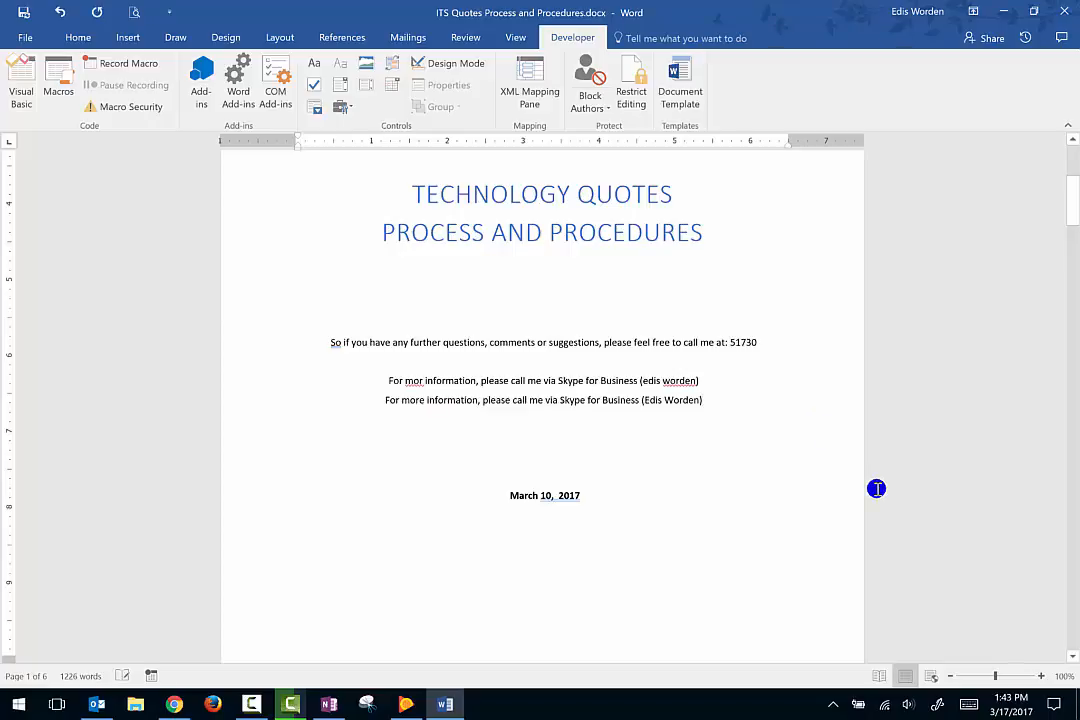